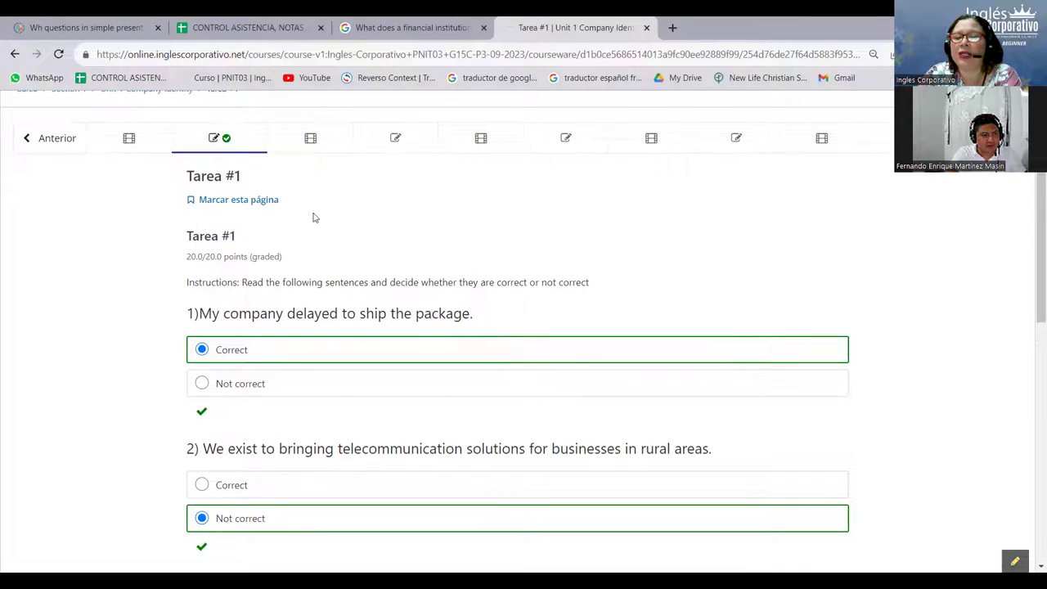
# - Review the five answered Correct / Not correct sentences of Tarea #1
pyautogui.scroll(-2, 313, 216)
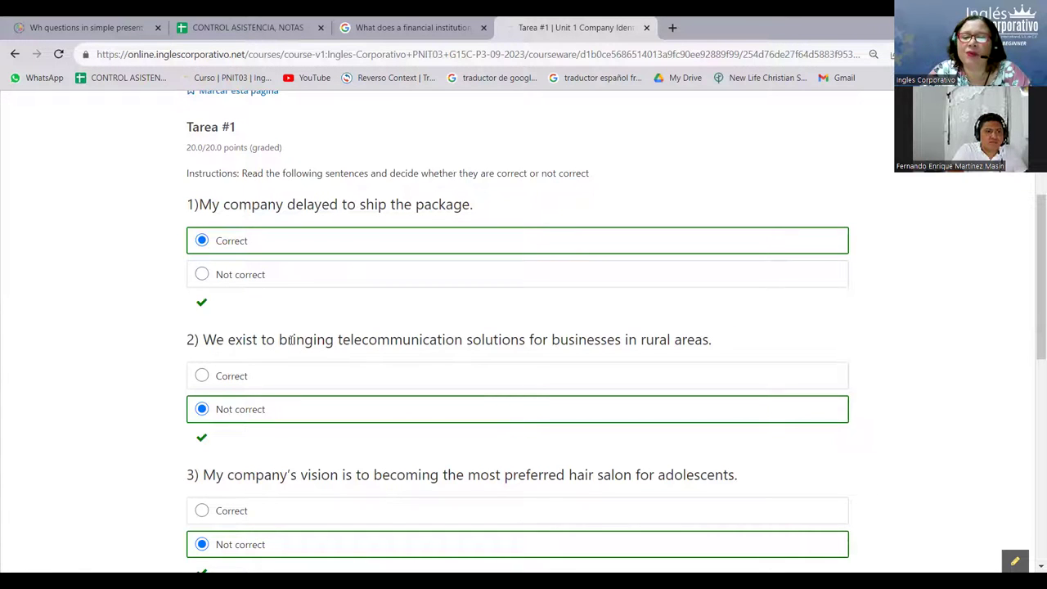
pyautogui.click(1037, 564)
pyautogui.click(1037, 564)
pyautogui.click(1037, 565)
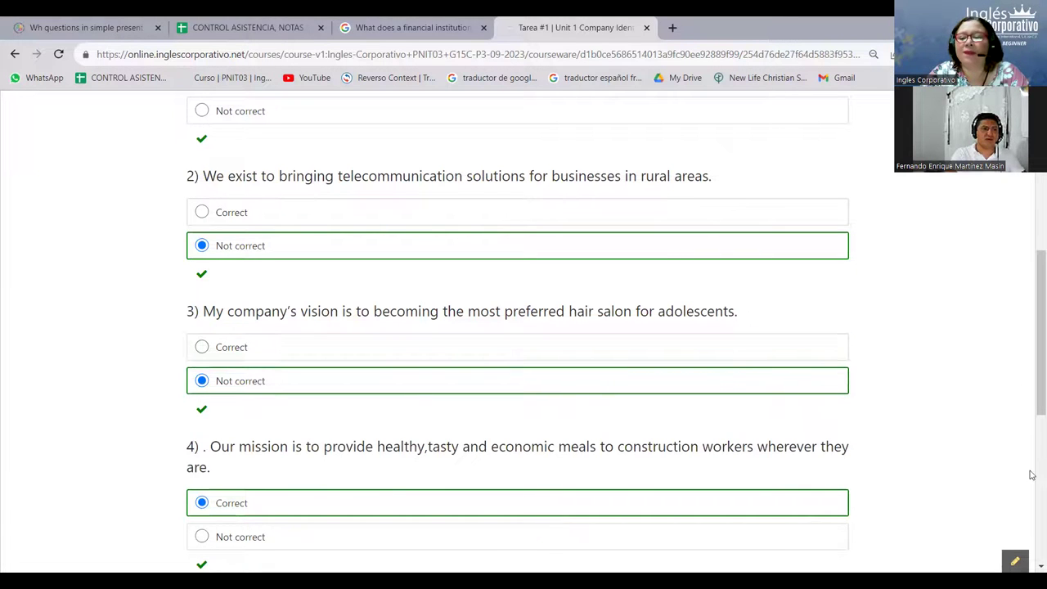
pyautogui.scroll(-2, 1033, 562)
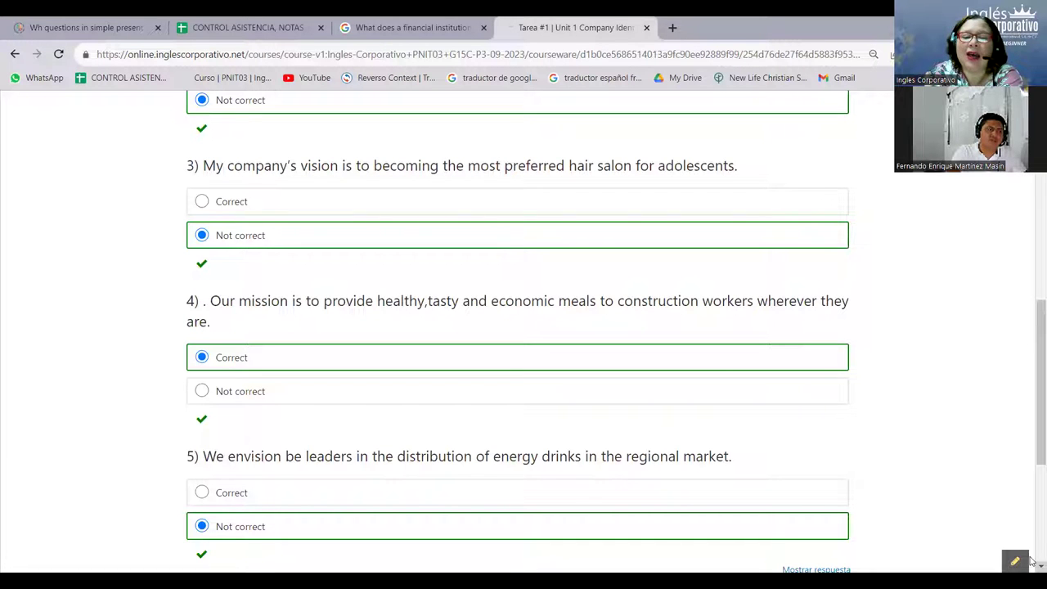
pyautogui.scroll(-2, 1031, 561)
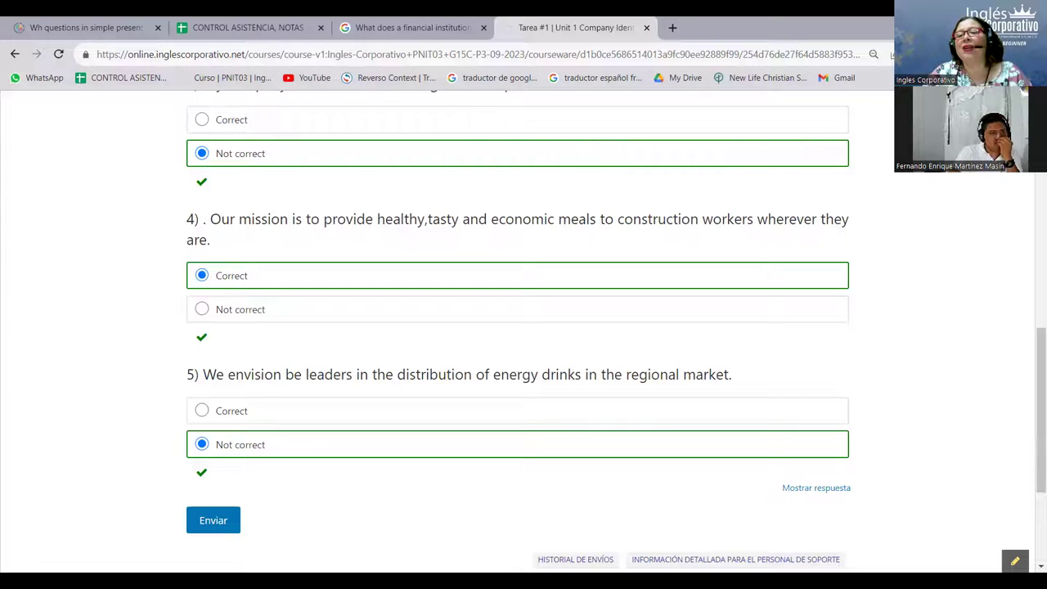
# - Open Tarea #2 and answer question 1, about who is responsible for the staff, with "supervising"
pyautogui.scroll(15, 523, 327)
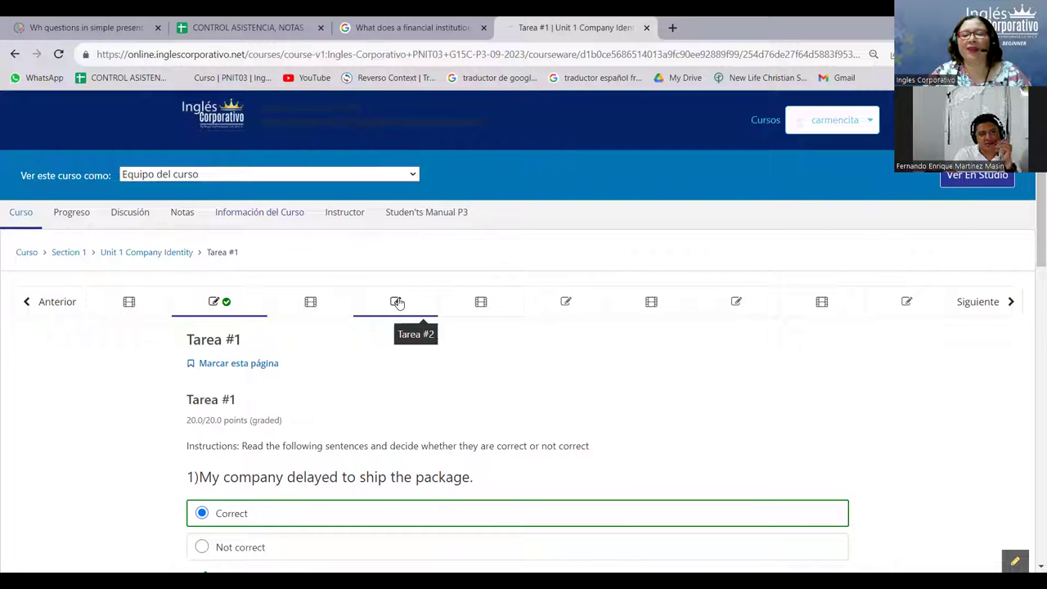
pyautogui.click(398, 302)
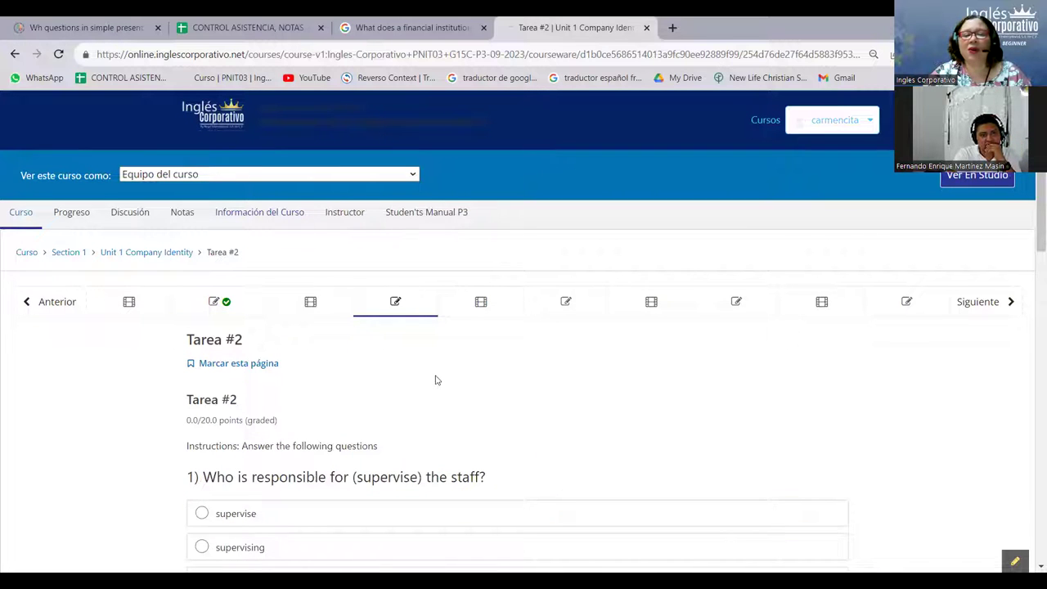
pyautogui.scroll(-1, 436, 379)
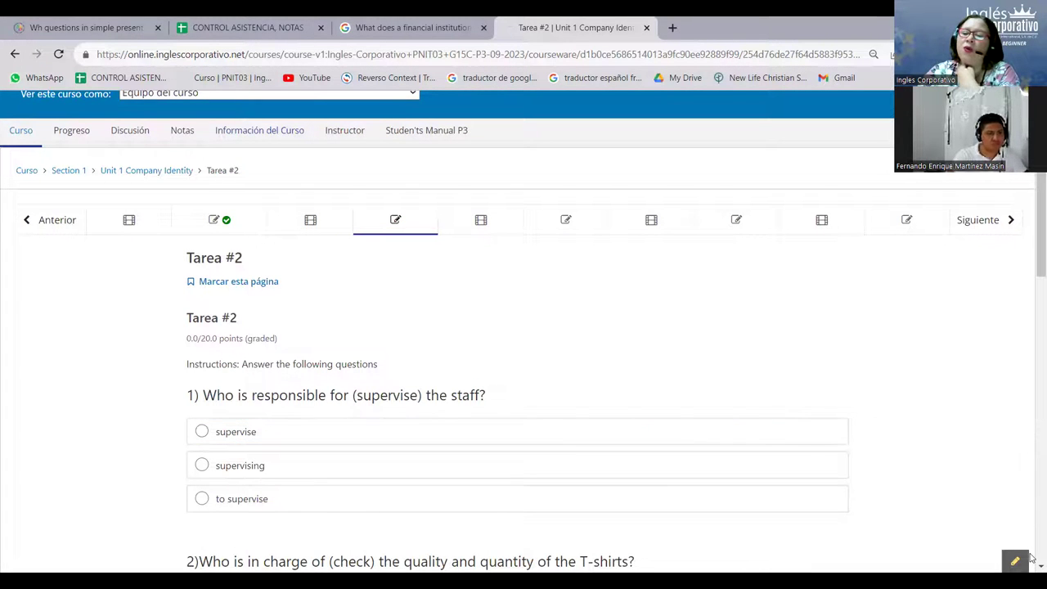
pyautogui.scroll(-1, 1032, 564)
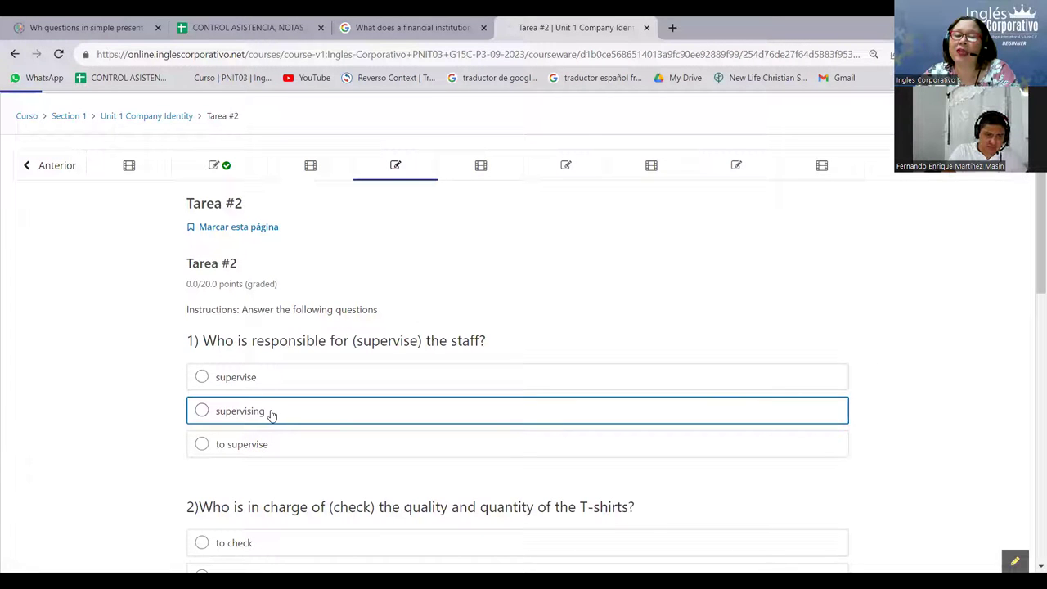
pyautogui.click(201, 412)
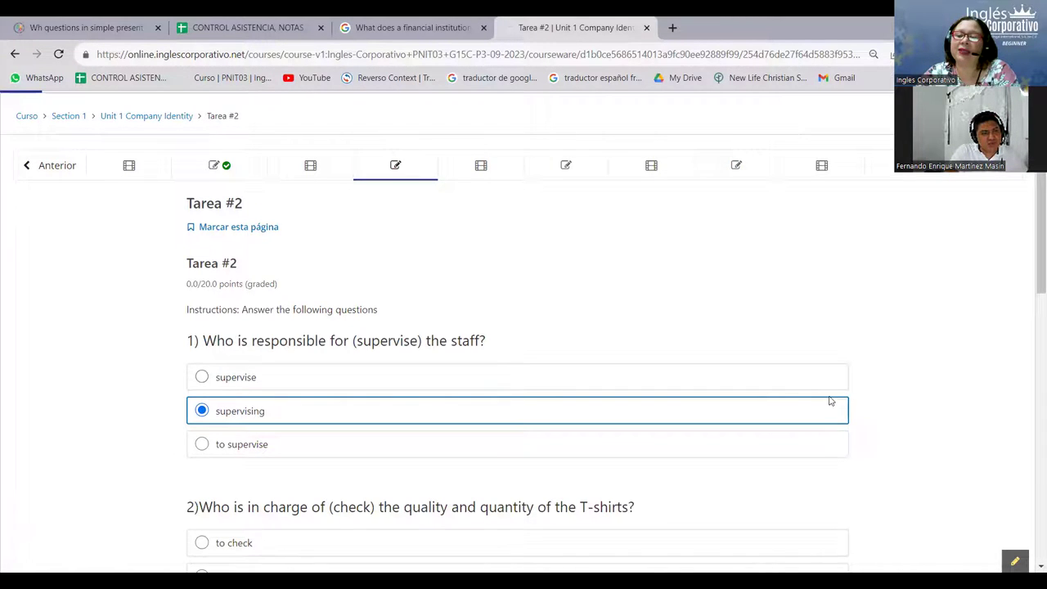
# - Answer question 2 of Tarea #2 with "checking" and question 3 with "repairing"
pyautogui.scroll(-3, 1032, 564)
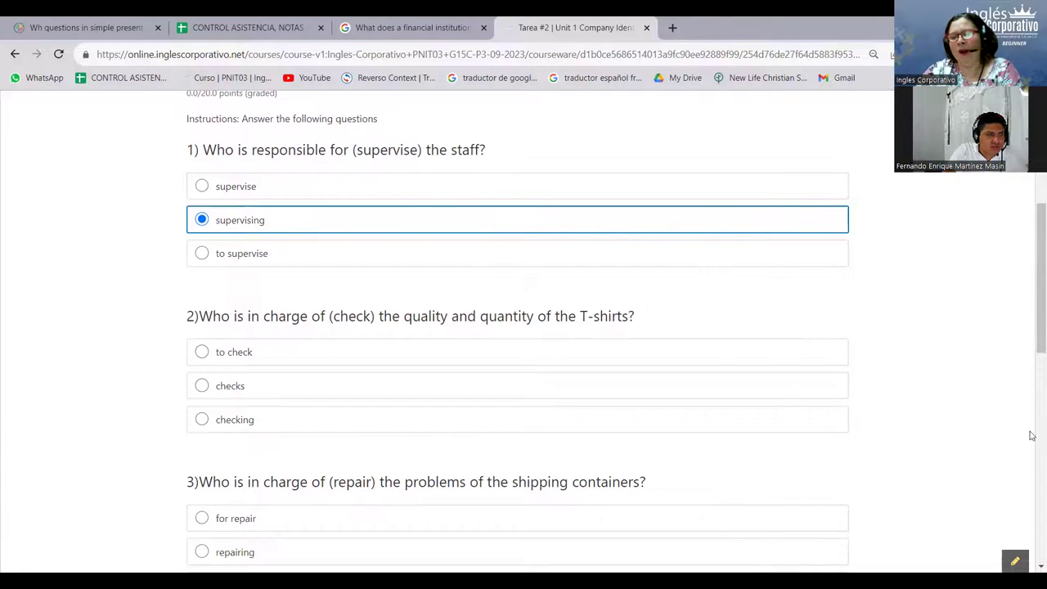
pyautogui.scroll(-1, 1032, 563)
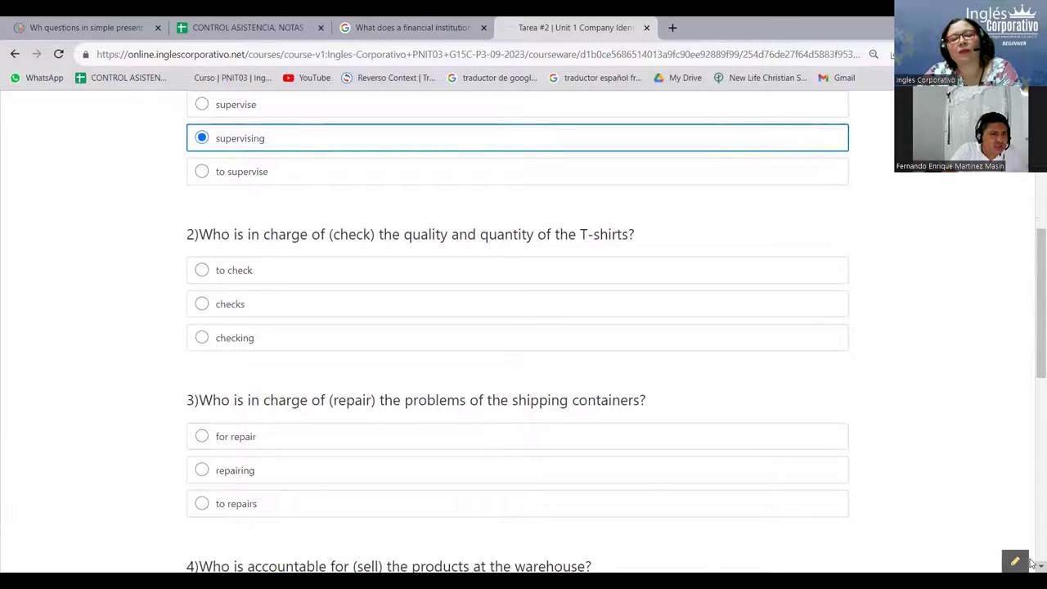
pyautogui.click(202, 339)
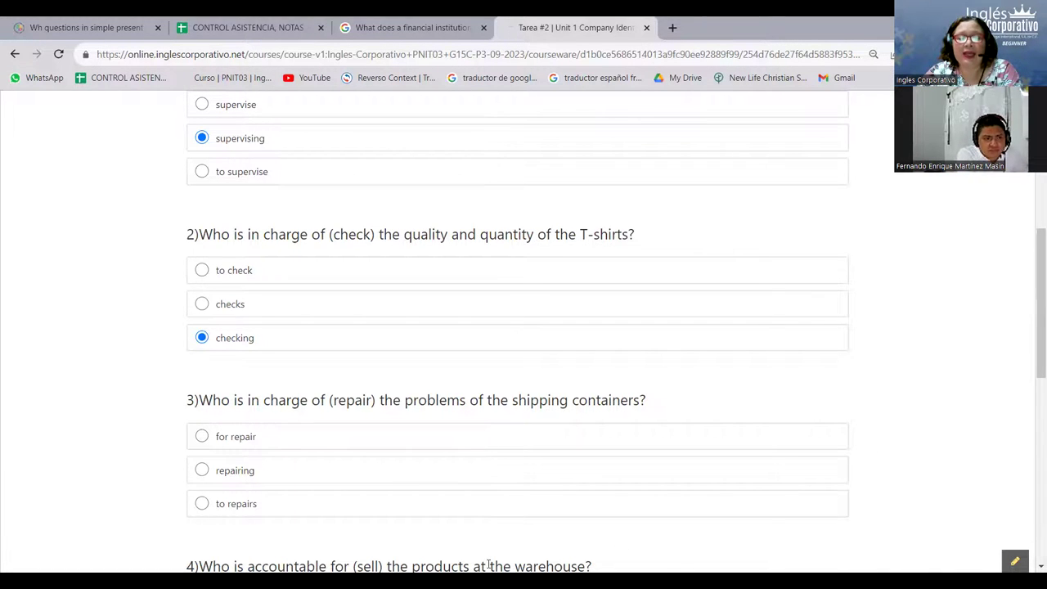
pyautogui.click(203, 470)
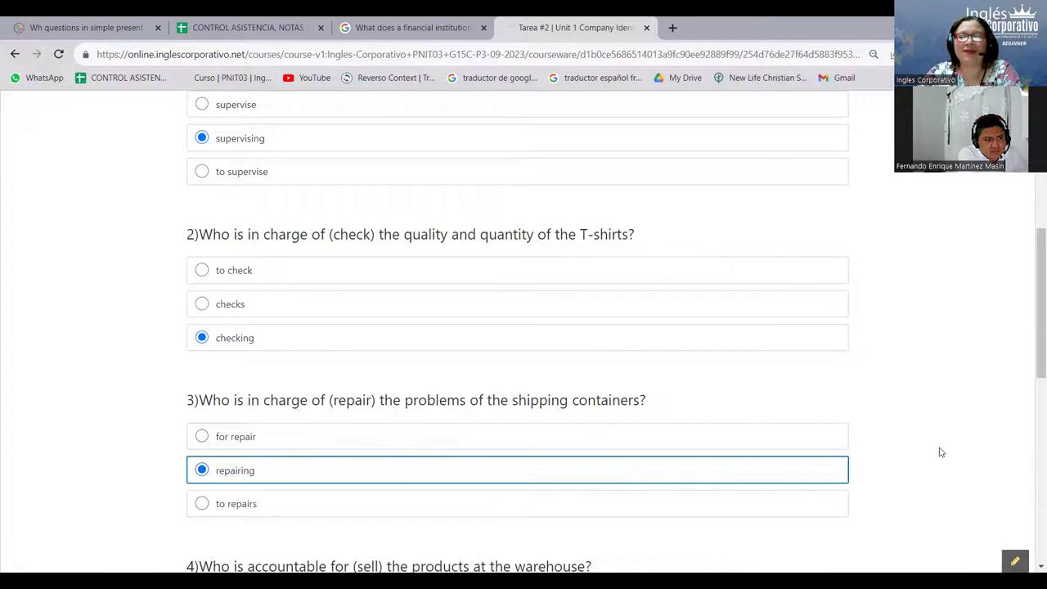
# - Answer question 4 of Tarea #2, about the products at the warehouse, with "selling"
pyautogui.scroll(-3, 941, 452)
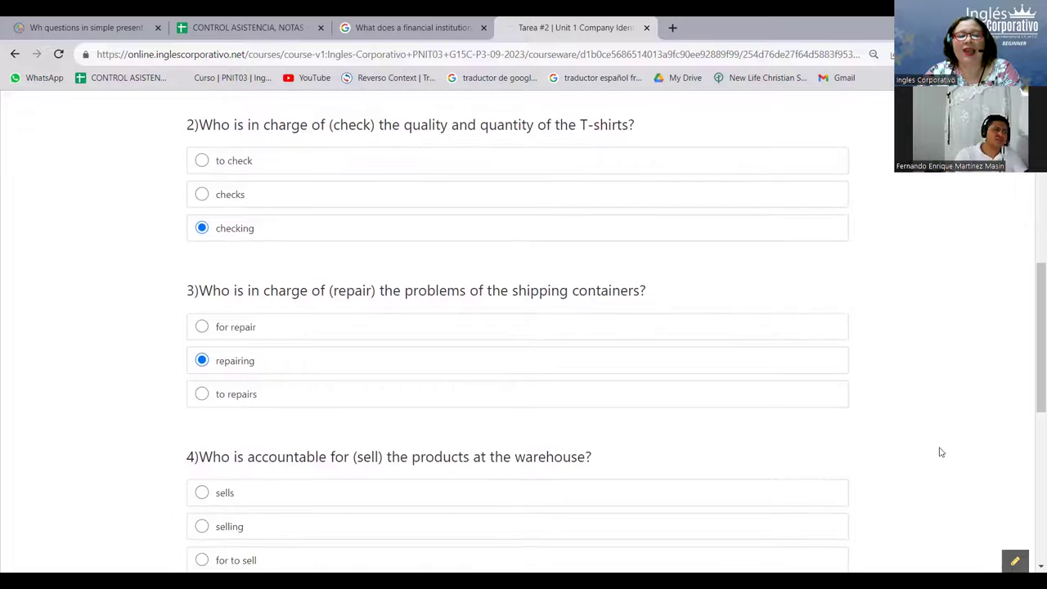
pyautogui.scroll(-2, 941, 453)
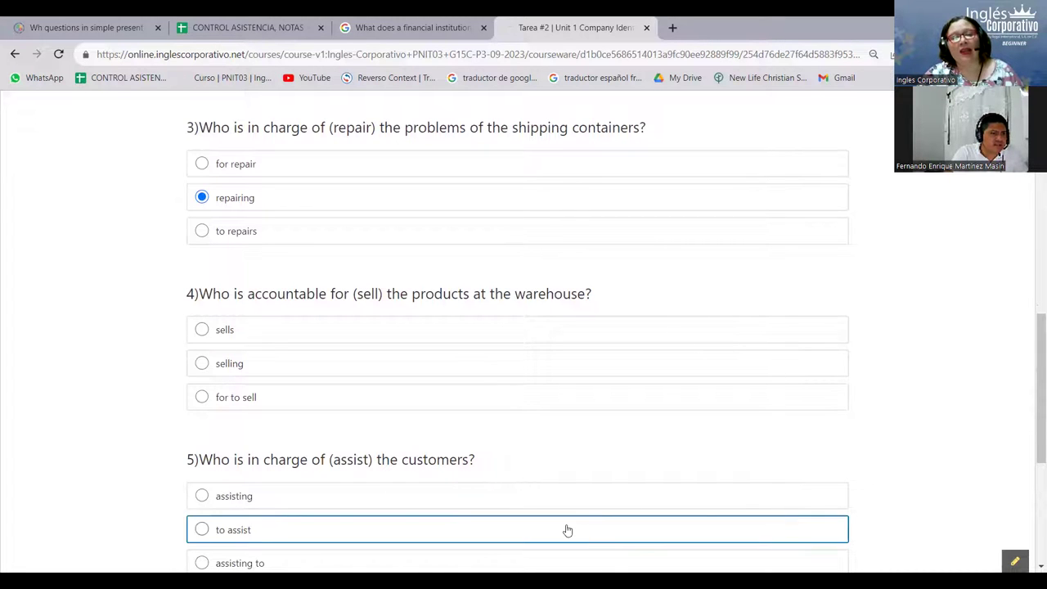
pyautogui.click(197, 370)
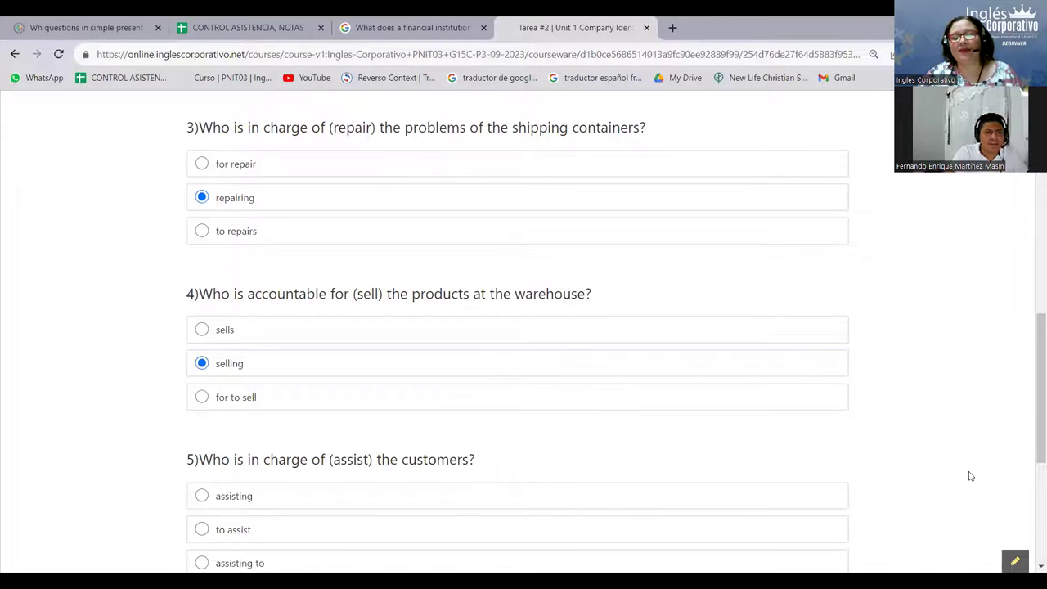
# - Answer question 5 of Tarea #2, about the customers, with "assisting" and submit the task
pyautogui.scroll(-2, 970, 476)
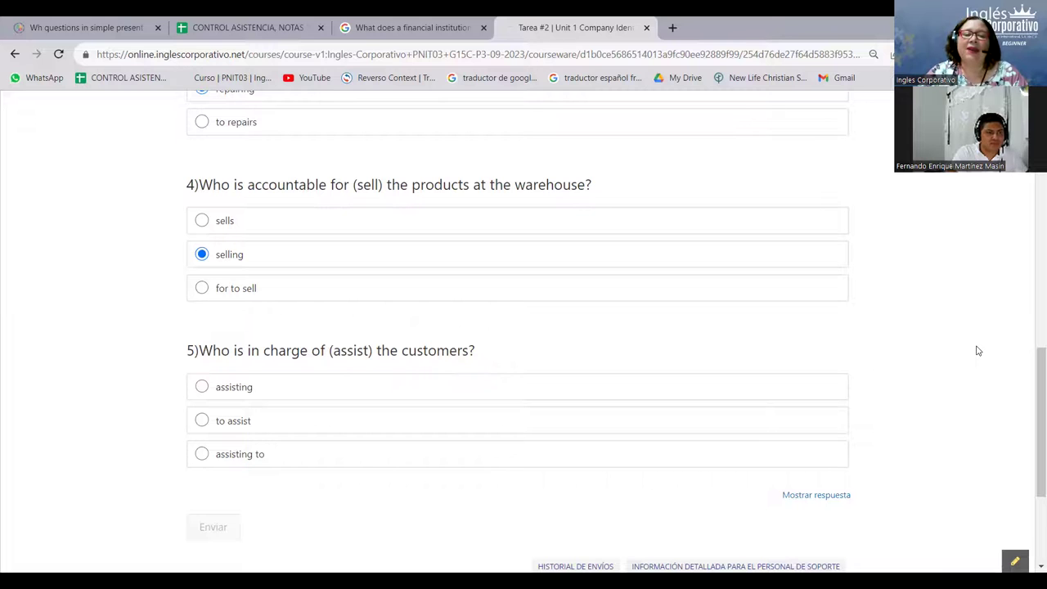
pyautogui.scroll(-1, 979, 350)
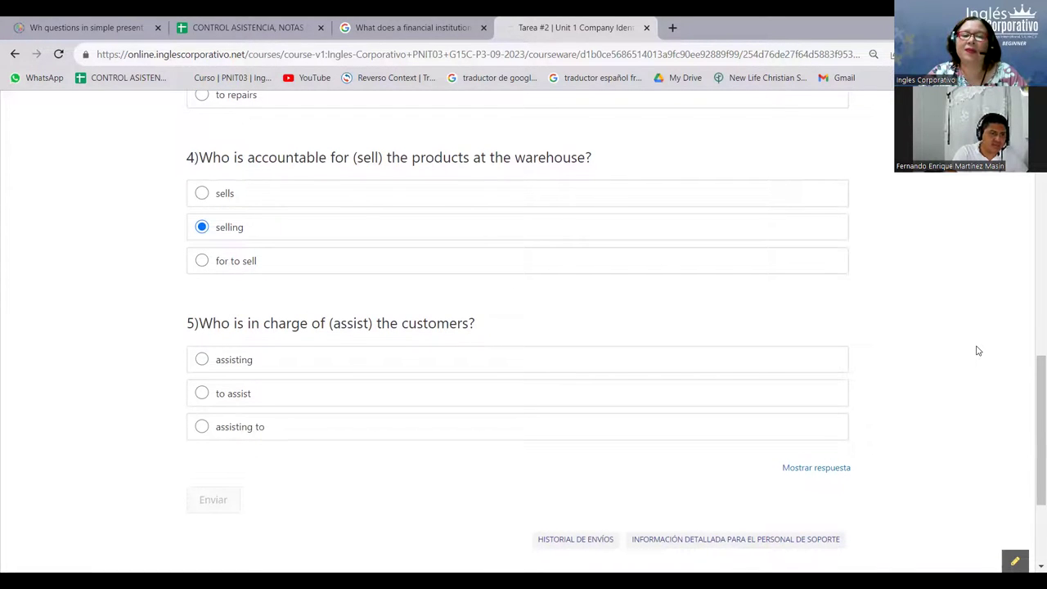
pyautogui.click(201, 359)
pyautogui.click(218, 504)
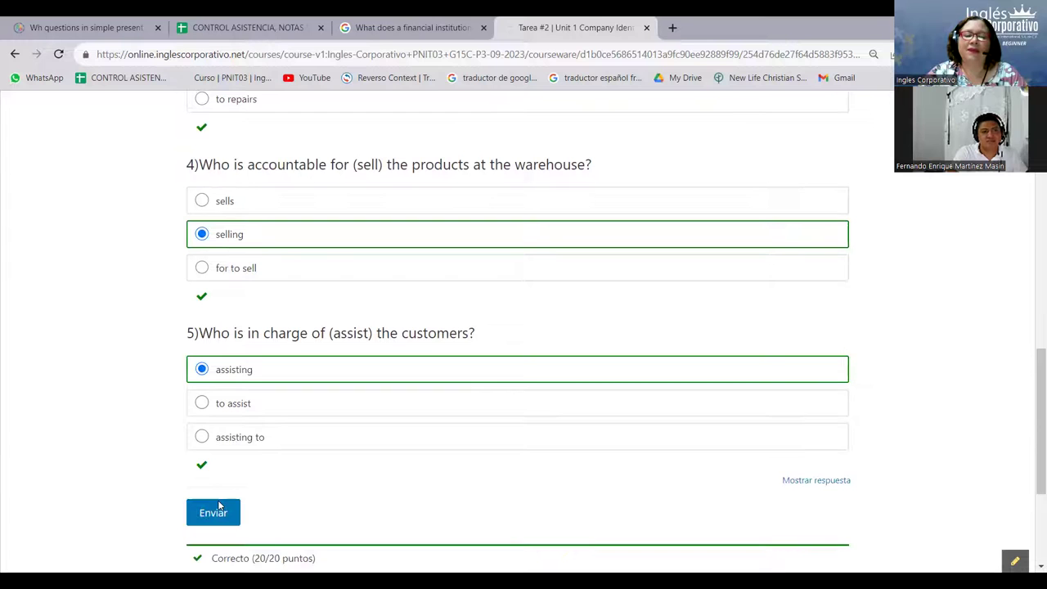
pyautogui.scroll(-1, 218, 504)
# - Open Tarea #3 and complete statement 1, about the products popular in the United States, with "are rated"
pyautogui.scroll(3, 218, 503)
pyautogui.scroll(9, 218, 504)
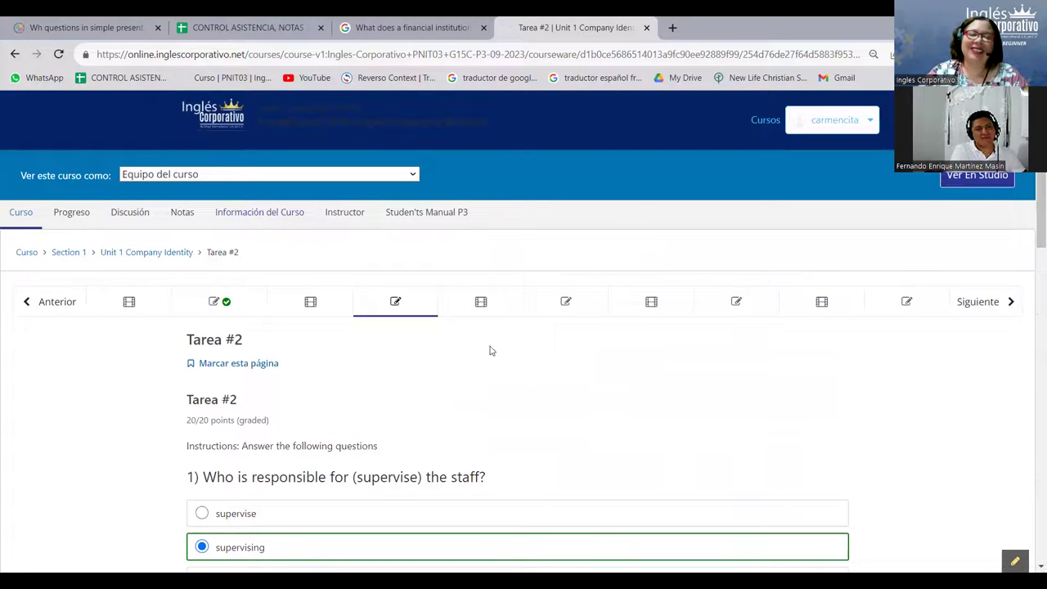
pyautogui.click(576, 303)
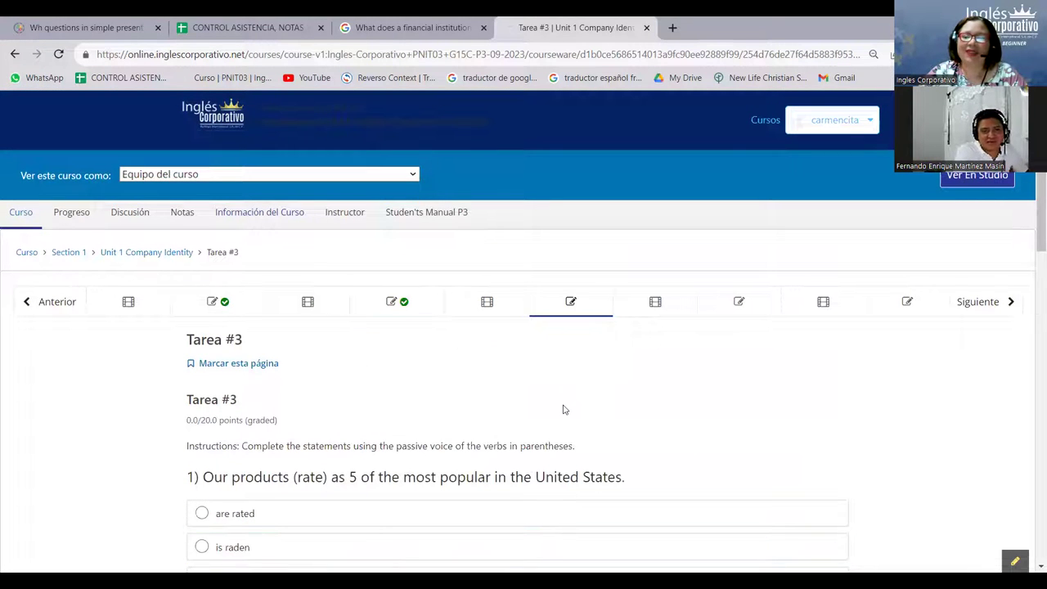
pyautogui.scroll(-2, 562, 409)
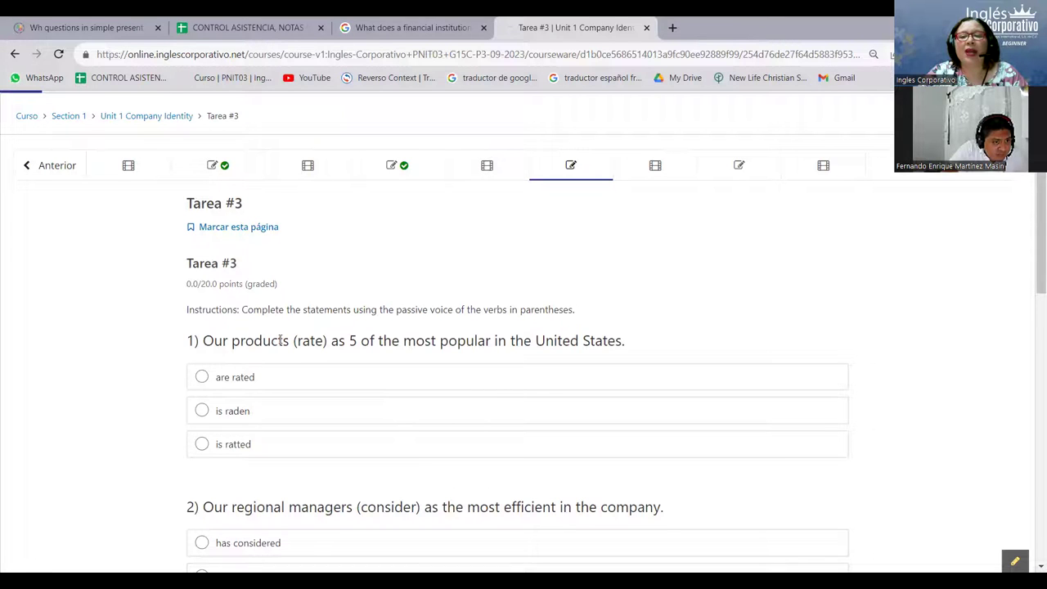
pyautogui.click(199, 381)
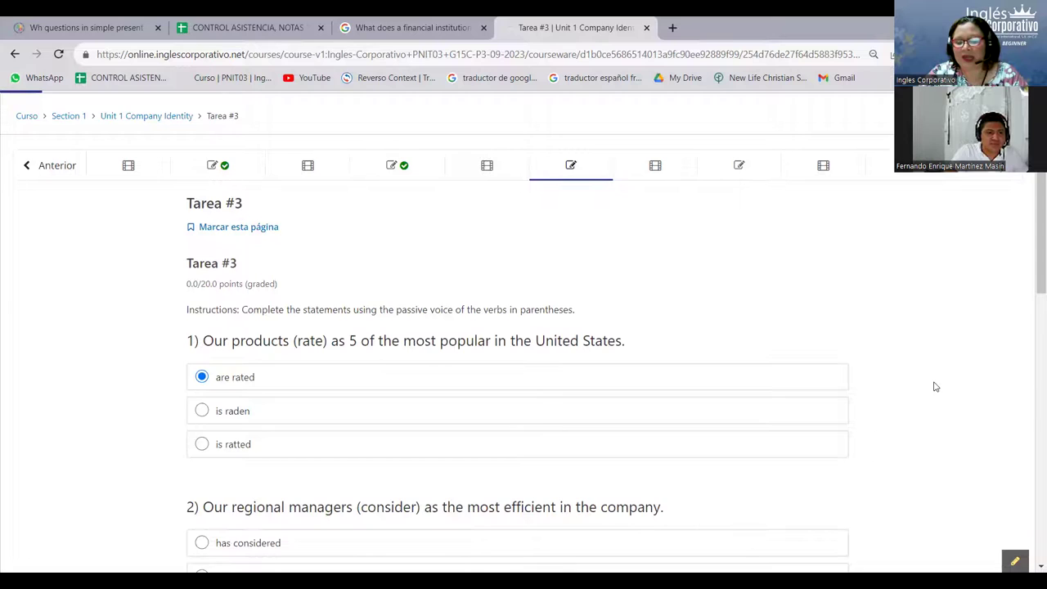
# - Complete statement 2 of Tarea #3 with "are considered" and statement 3 with "is seen"
pyautogui.scroll(-2, 936, 387)
pyautogui.scroll(-3, 936, 387)
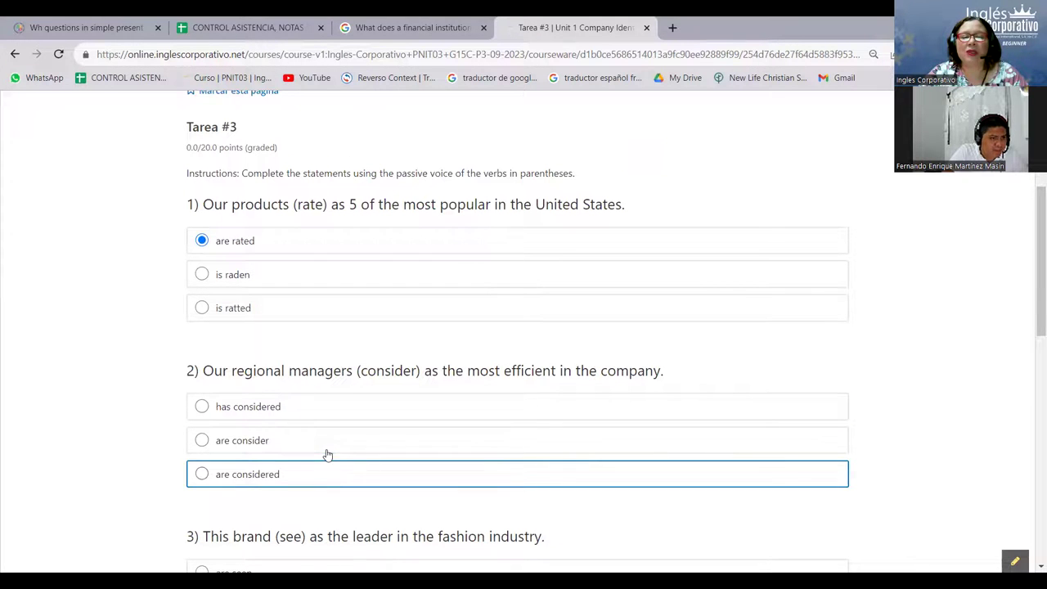
pyautogui.click(202, 475)
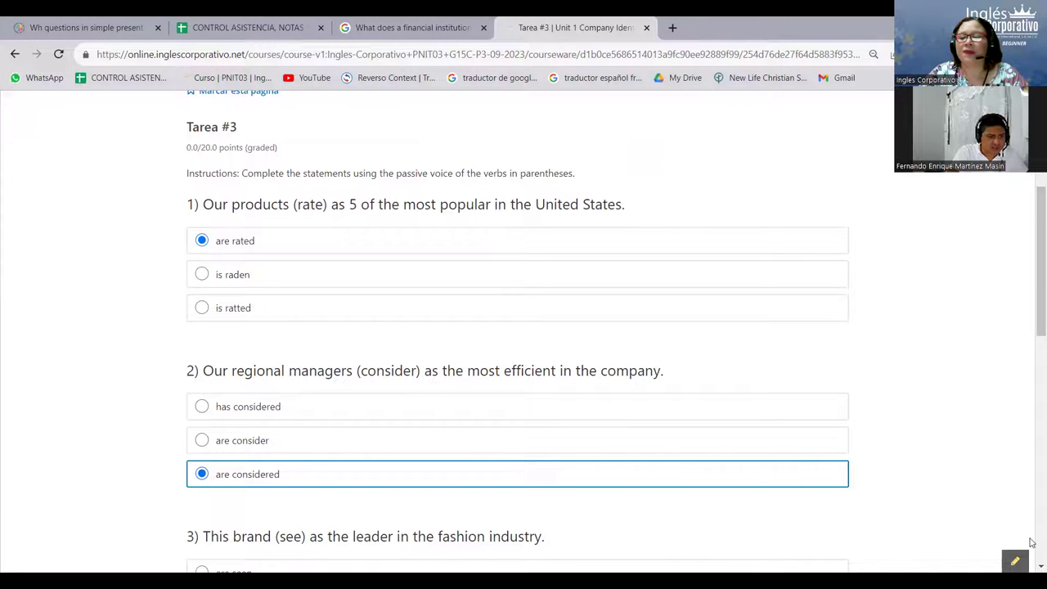
pyautogui.scroll(-3, 1033, 570)
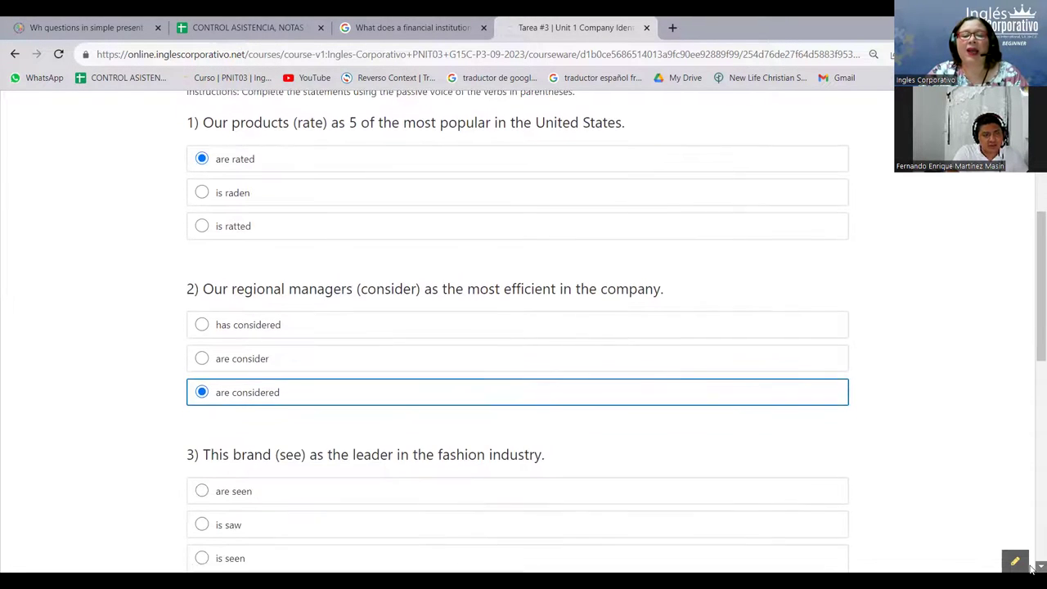
pyautogui.scroll(-2, 1032, 571)
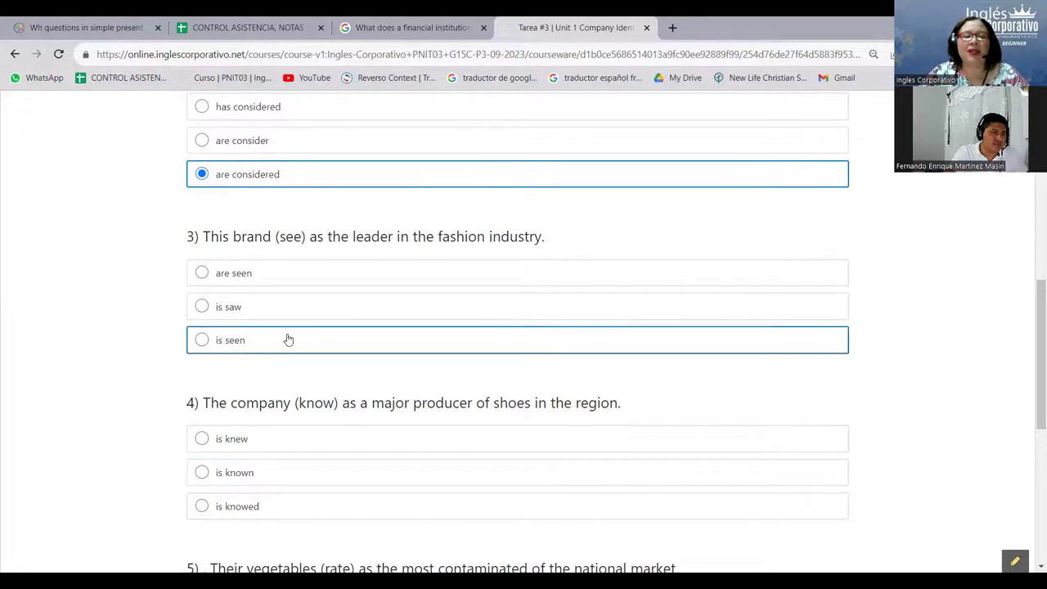
pyautogui.click(206, 342)
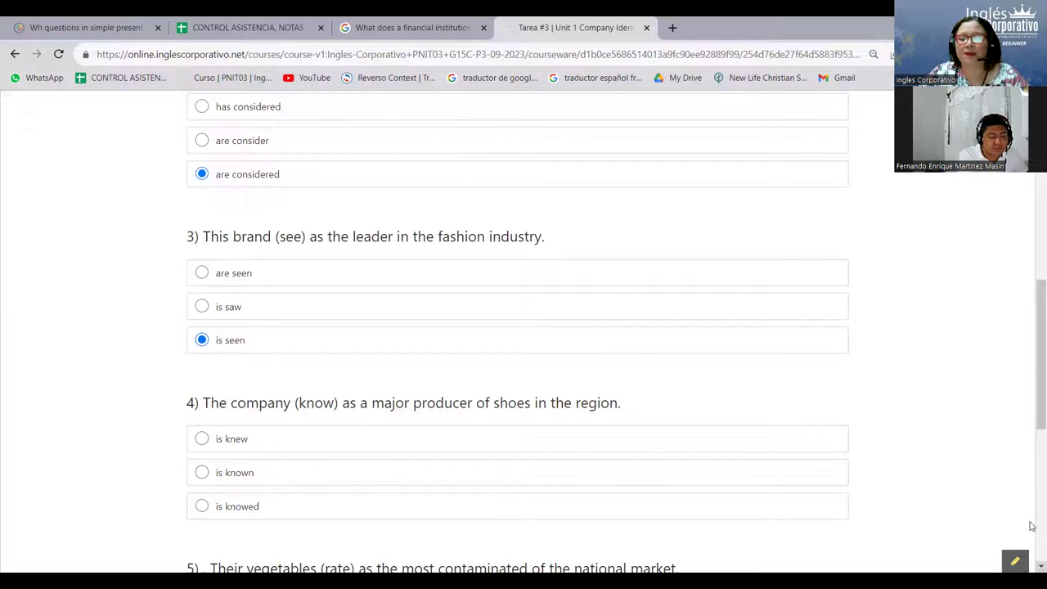
# - Complete statement 4 of Tarea #3, about the major producer of shoes, with "is known"
pyautogui.scroll(-1, 1031, 526)
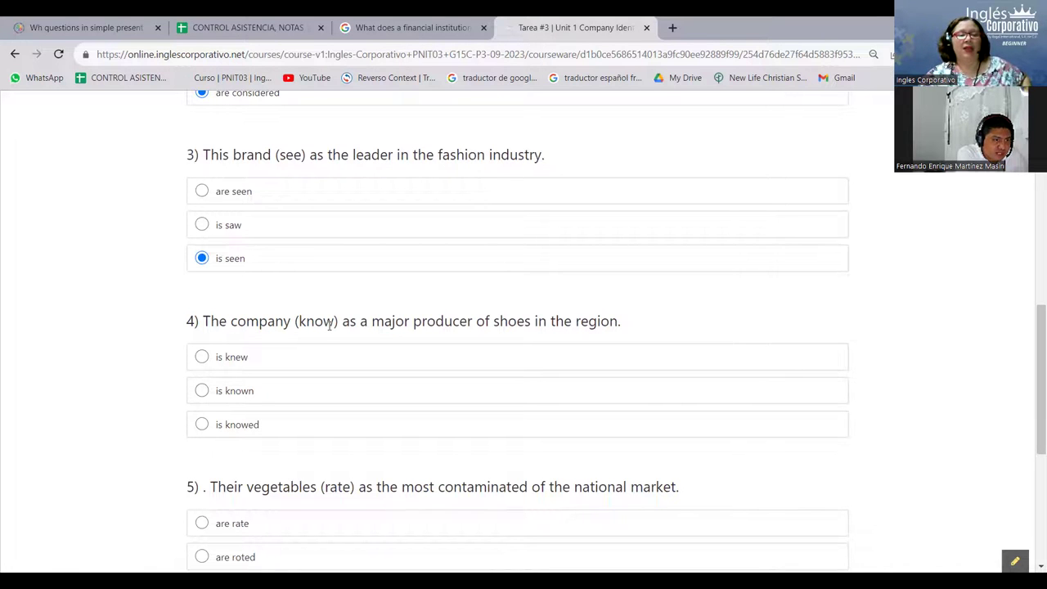
pyautogui.click(201, 391)
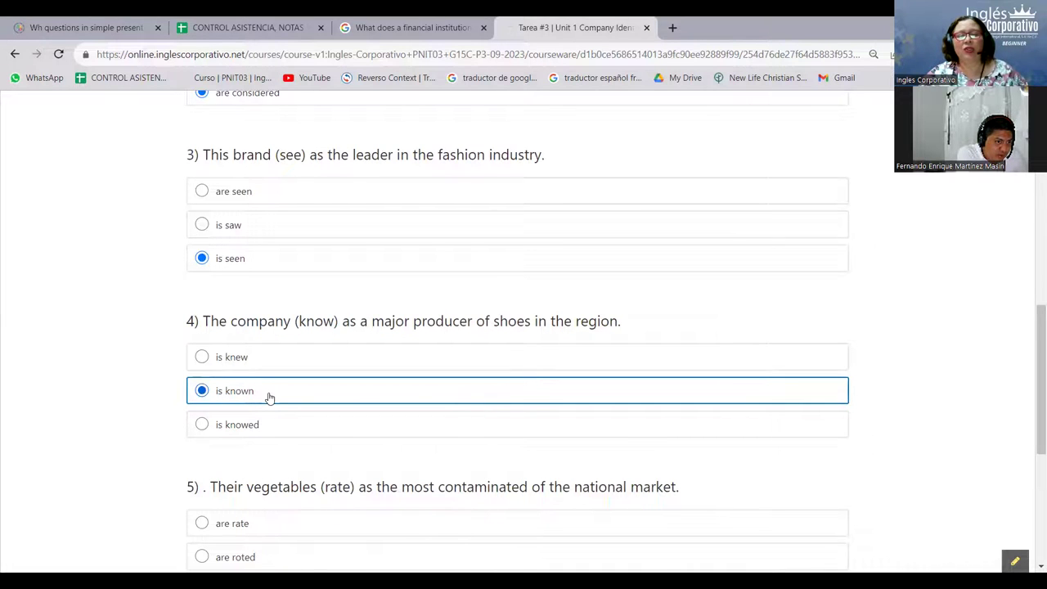
pyautogui.click(930, 383)
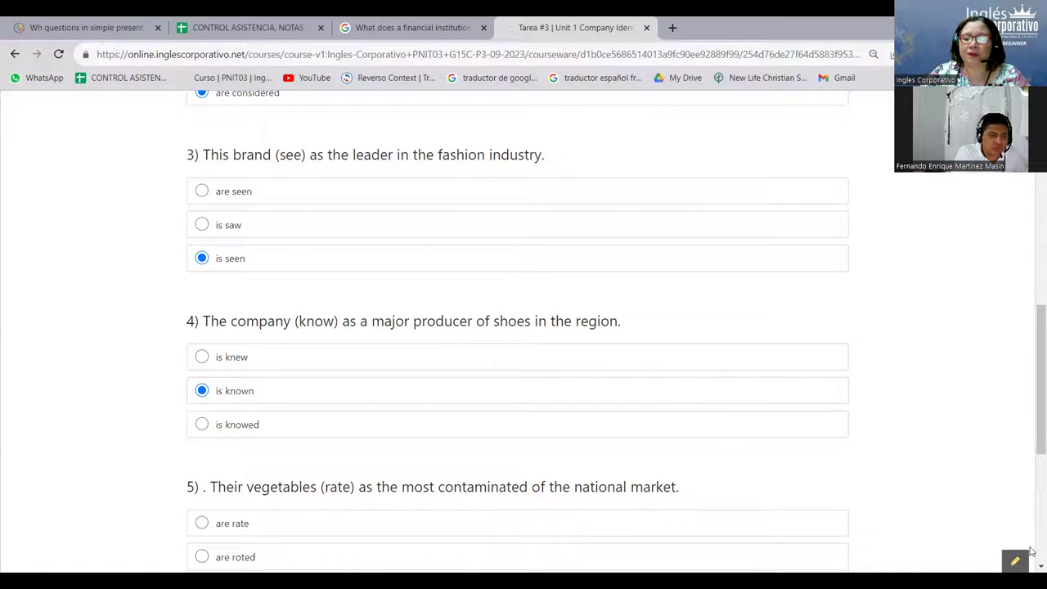
# - Complete statement 5 of Tarea #3, about the vegetables, with "are rated" and submit the task
pyautogui.scroll(-3, 1033, 563)
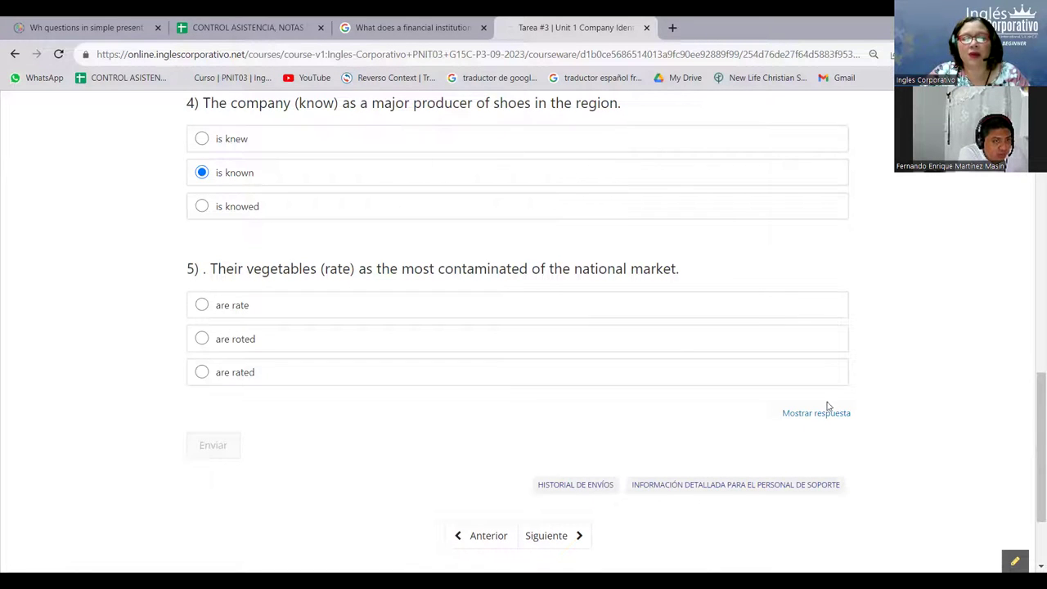
pyautogui.click(201, 376)
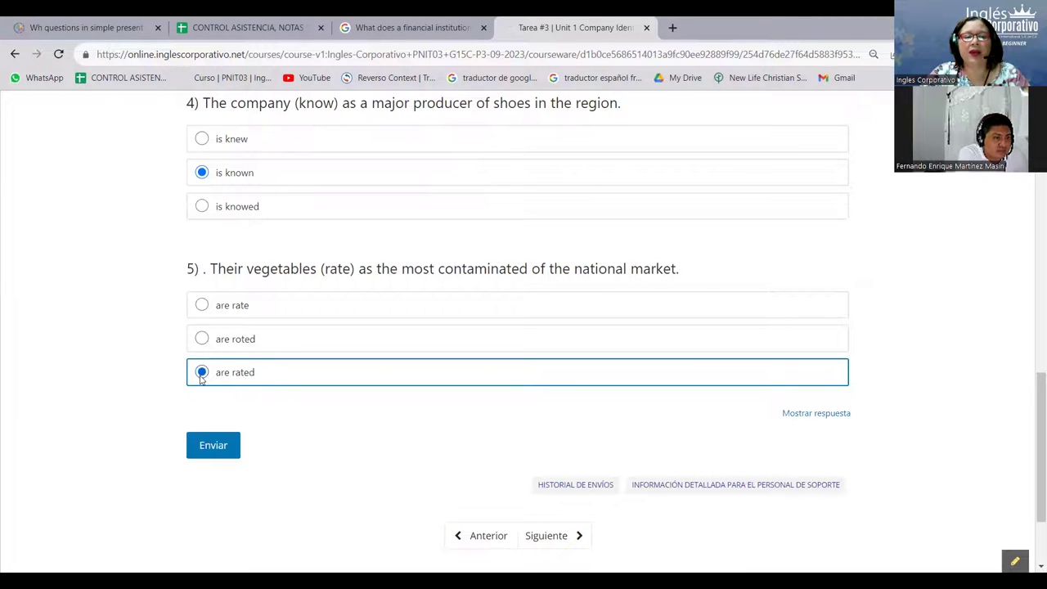
pyautogui.click(216, 446)
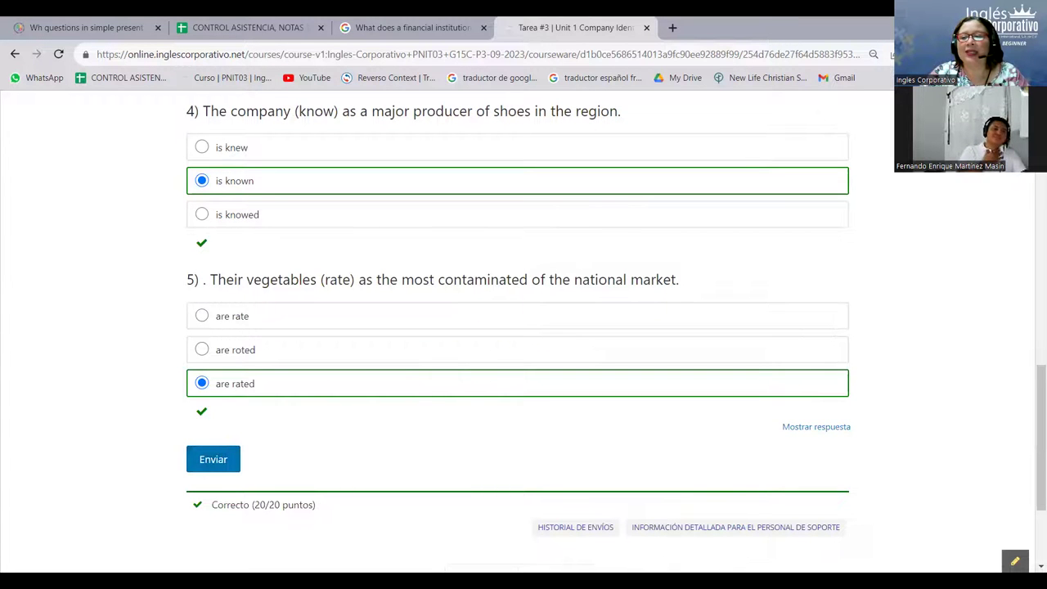
pyautogui.scroll(15, 916, 248)
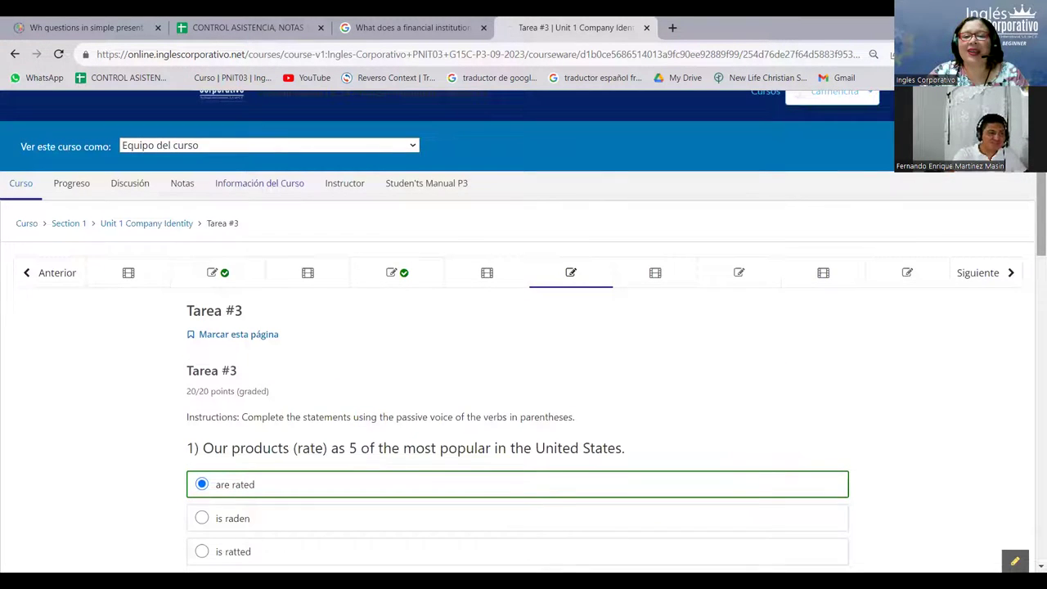
# - Open Tarea #4 and answer sentence 1, about being respectful, with "Respect"
pyautogui.click(728, 279)
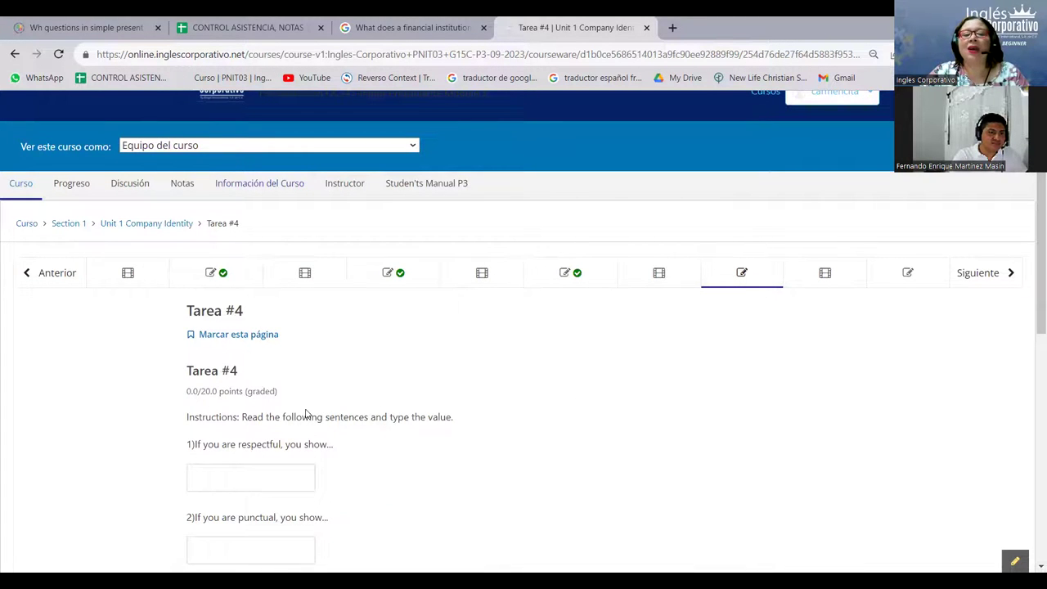
pyautogui.click(250, 478)
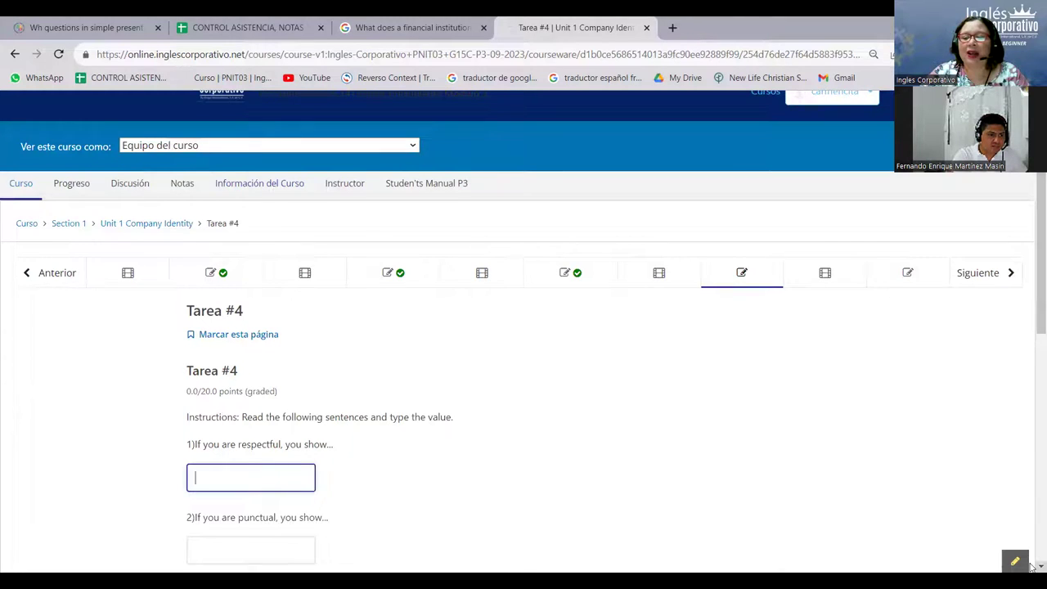
pyautogui.scroll(-1, 1032, 566)
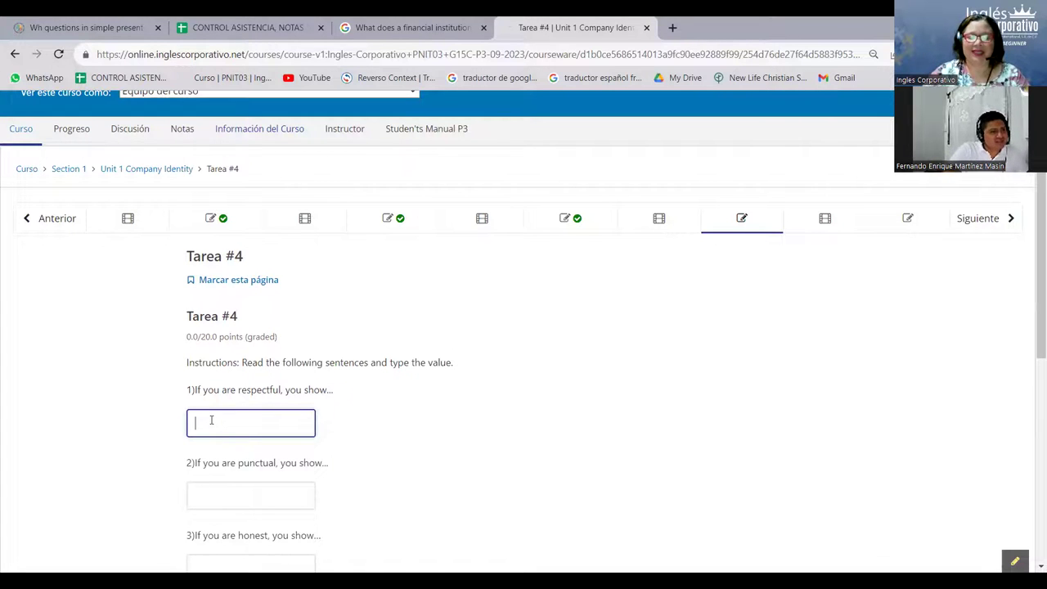
pyautogui.write('REspect')
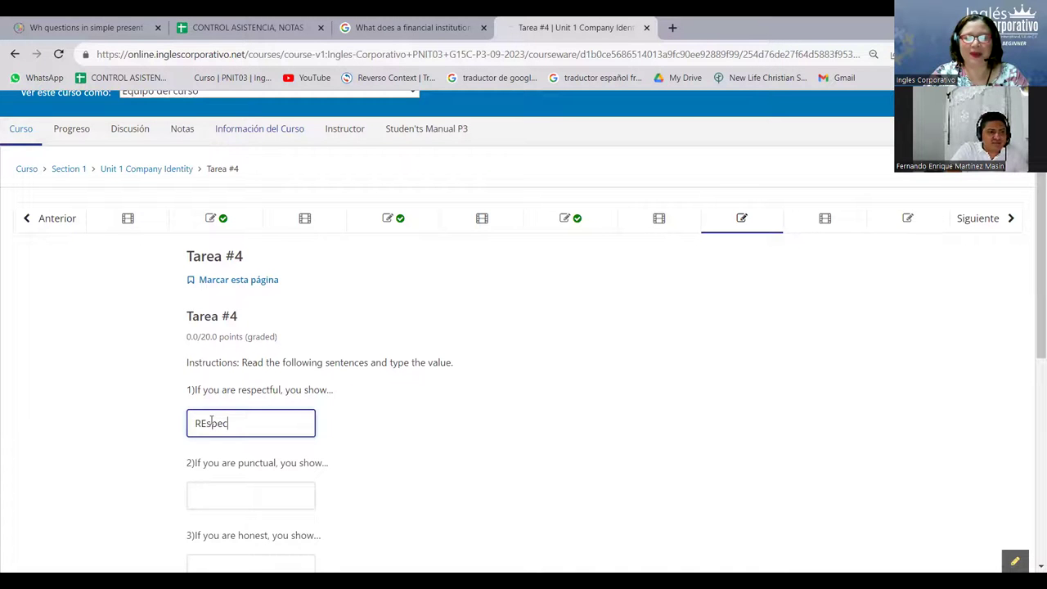
pyautogui.click(205, 423)
pyautogui.press('BackSpace')
pyautogui.write('e')
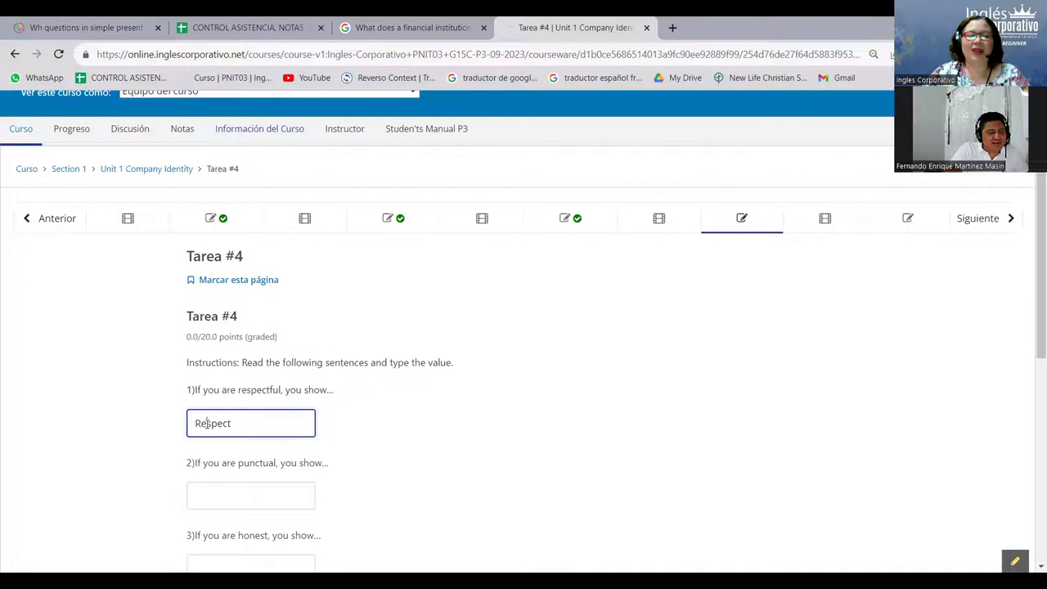
pyautogui.click(251, 452)
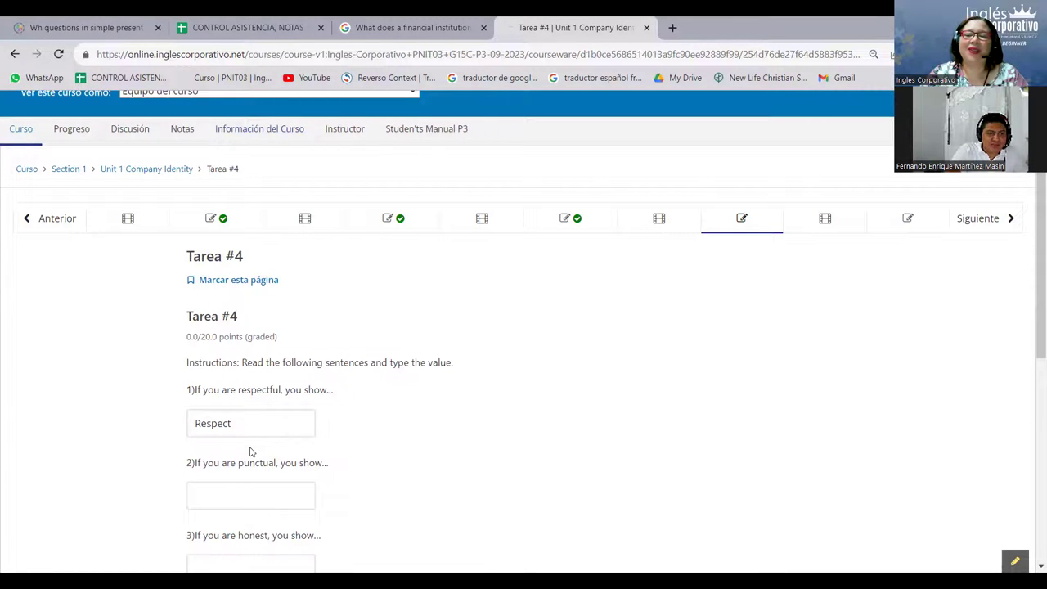
# - Answer sentence 2 of Tarea #4, about being punctual, with "Punctuality"
pyautogui.click(1033, 564)
pyautogui.click(1034, 564)
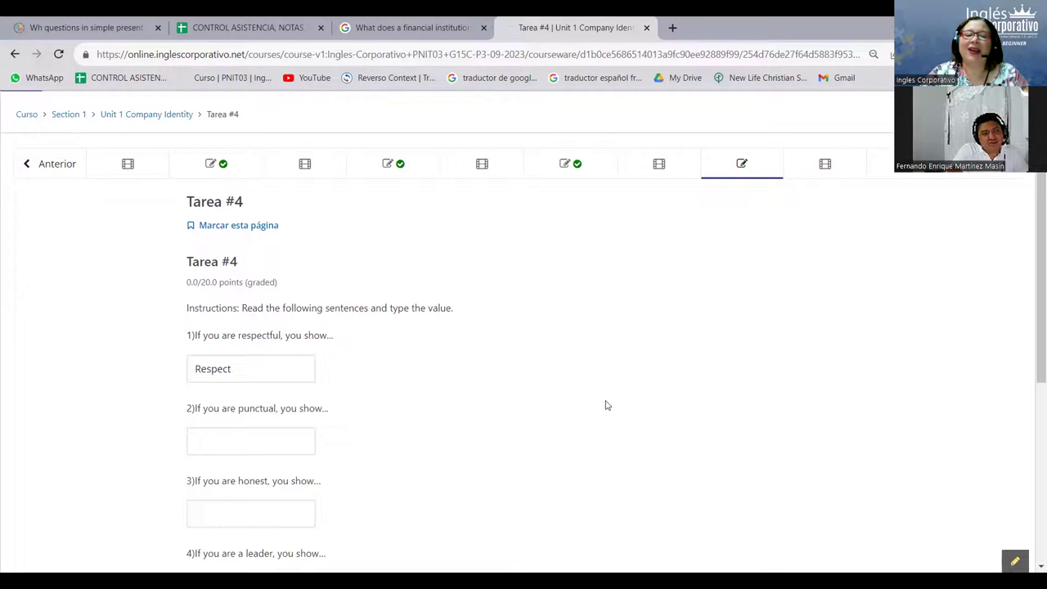
pyautogui.click(230, 439)
pyautogui.write('Punctuality')
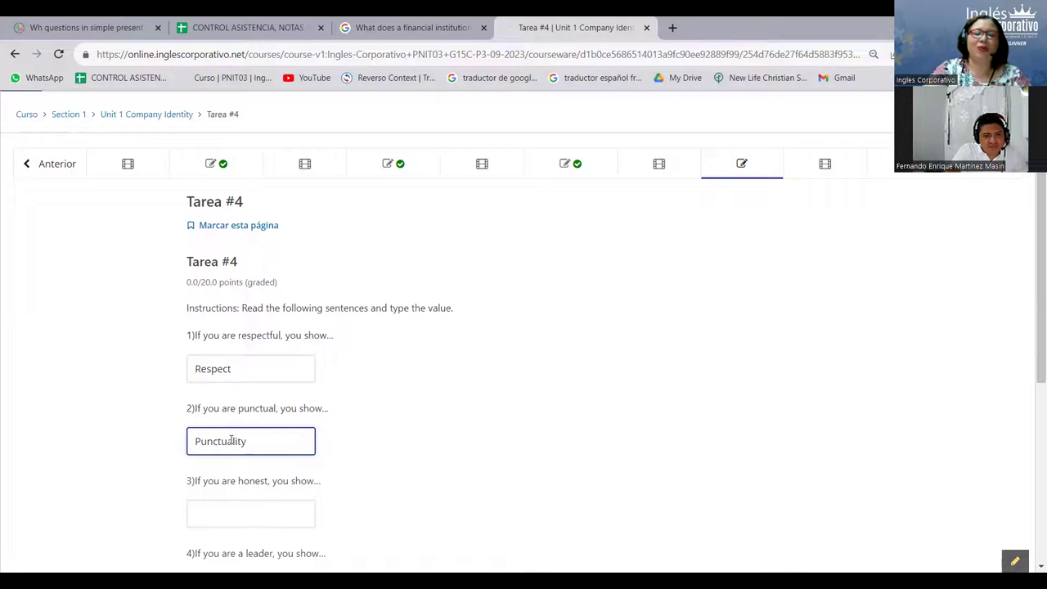
pyautogui.click(539, 468)
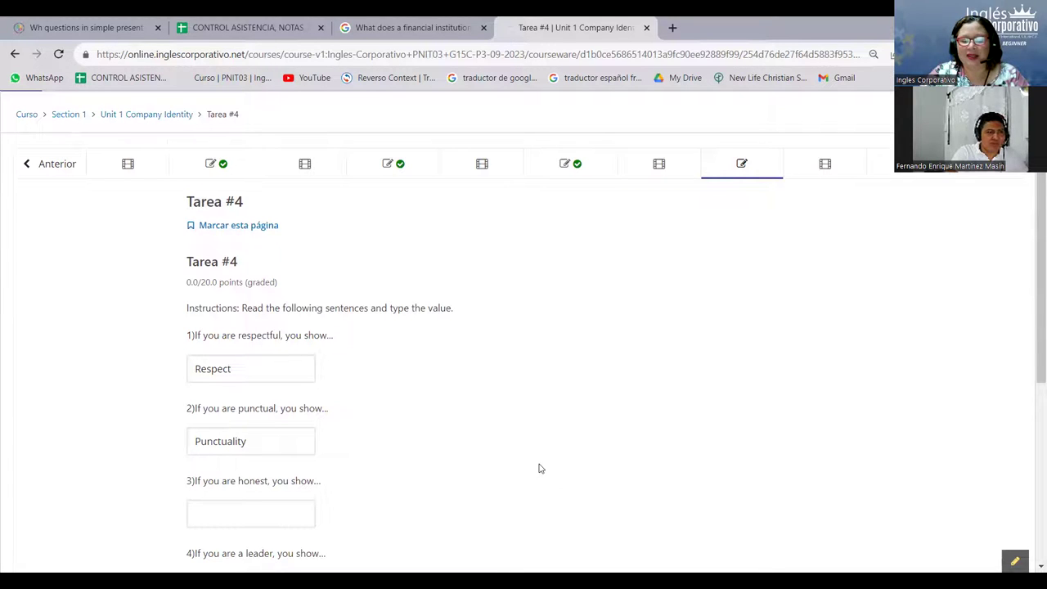
pyautogui.click(198, 369)
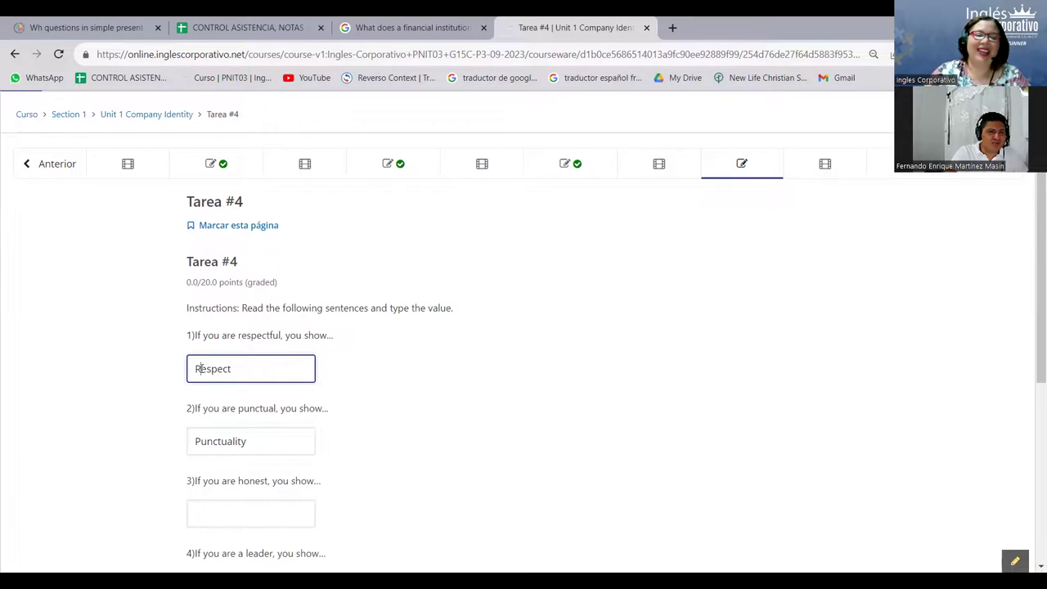
pyautogui.click(442, 431)
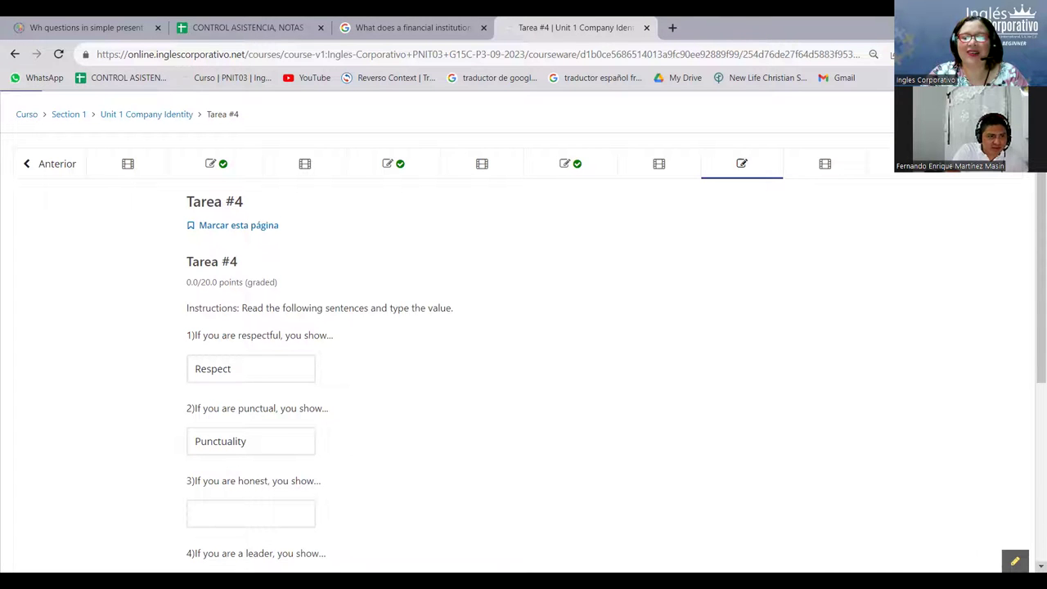
# - Answer sentence 3 of Tarea #4, about being honest, with "honesty" and sentence 4, about being a leader, with "leadership"
pyautogui.click(1040, 565)
pyautogui.scroll(-2, 1040, 565)
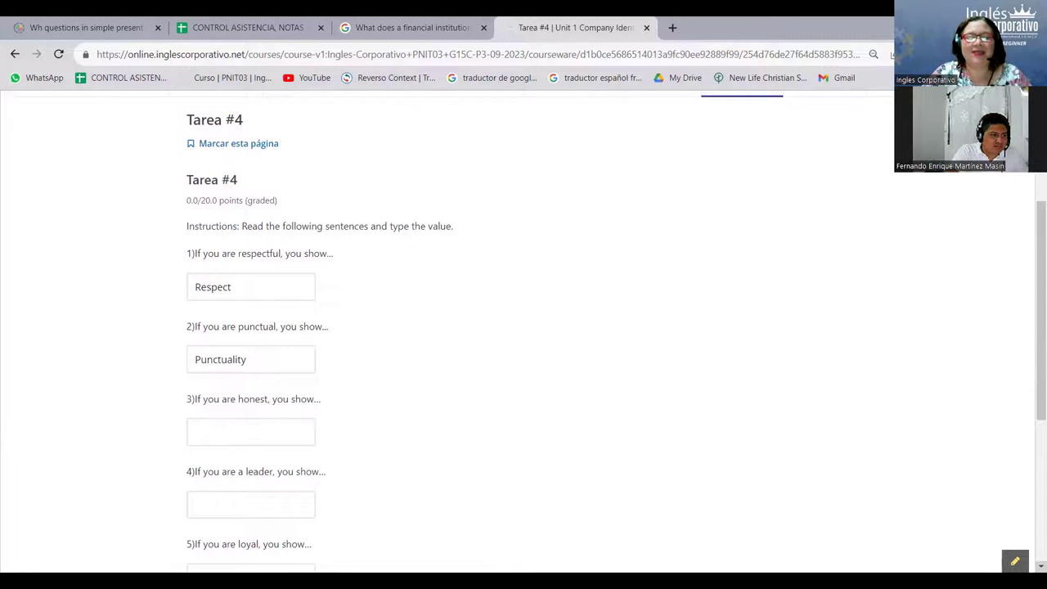
pyautogui.click(213, 432)
pyautogui.write('honesty')
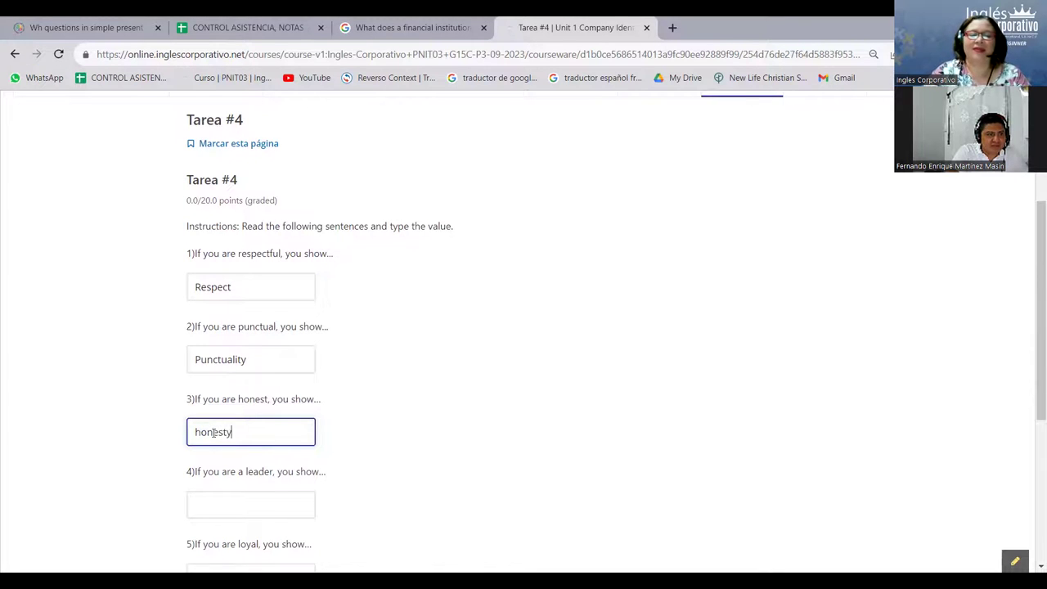
pyautogui.click(236, 504)
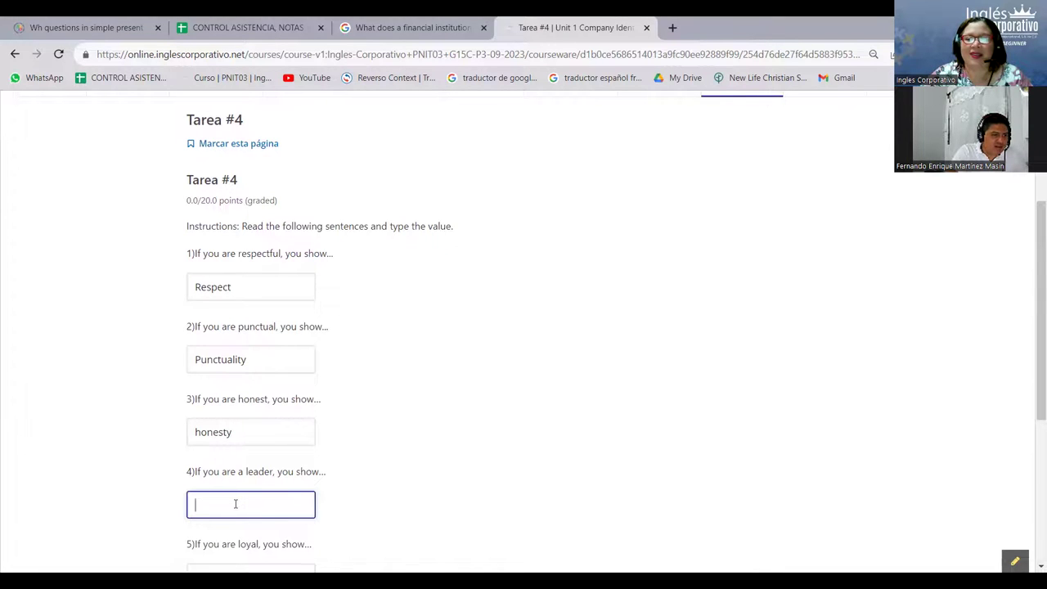
pyautogui.write('l')
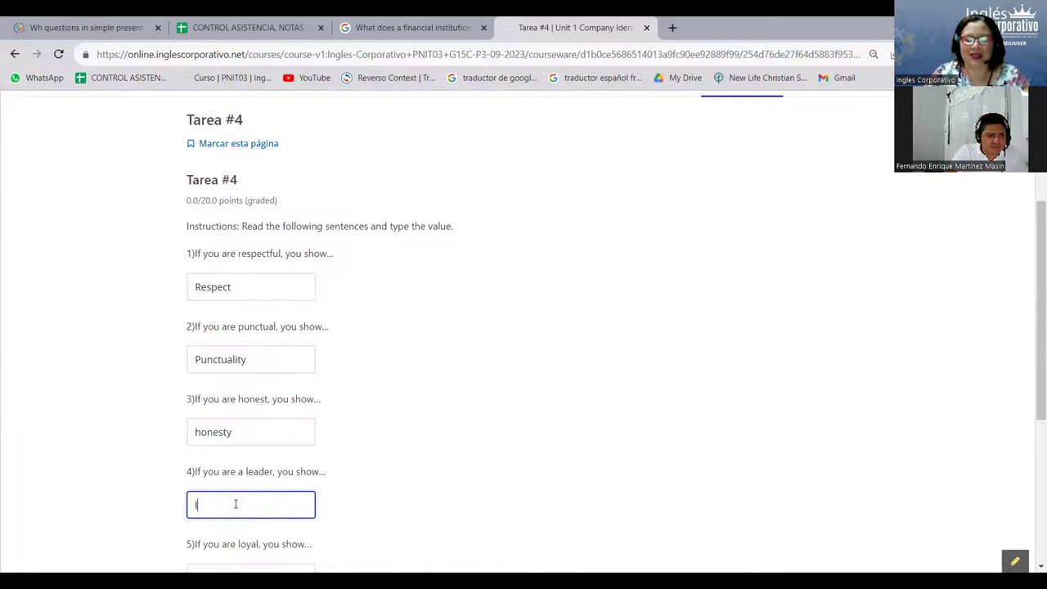
pyautogui.write('eadership')
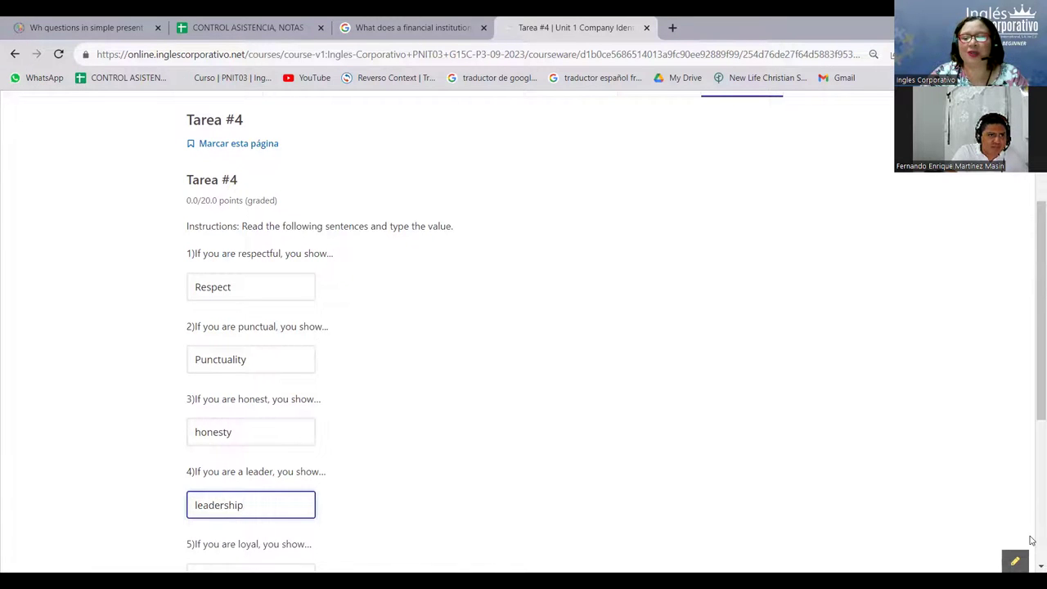
# - Answer sentence 5 of Tarea #4, about being loyal, with "loyalty"
pyautogui.scroll(-1, 1032, 566)
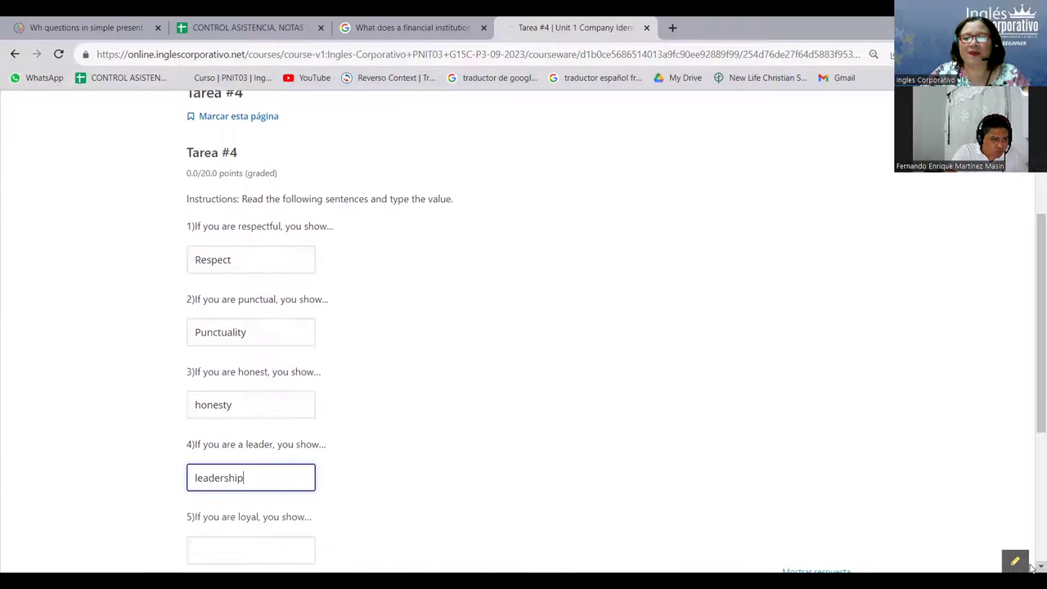
pyautogui.scroll(-2, 1033, 566)
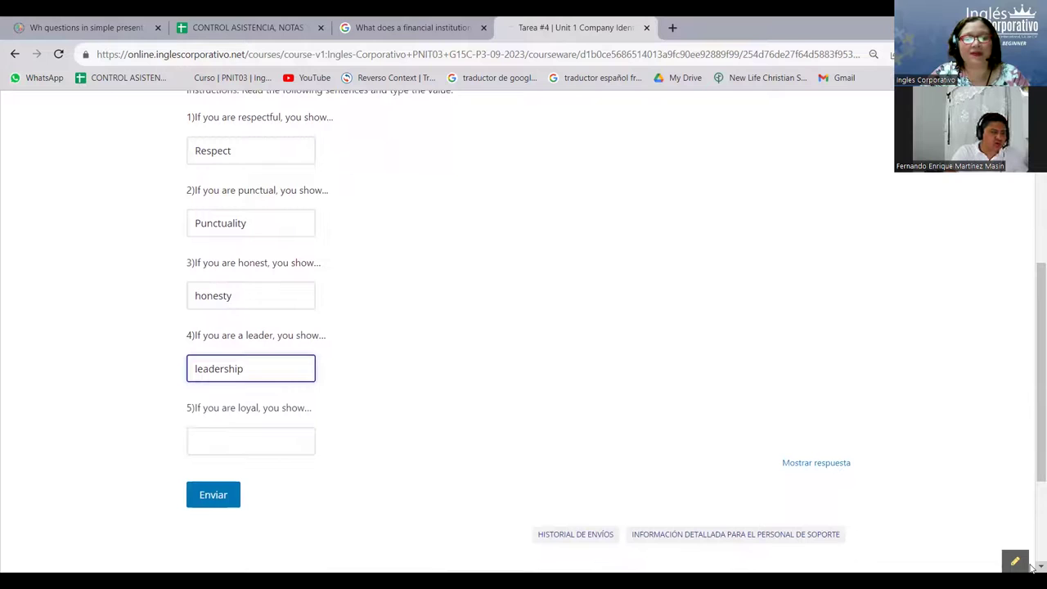
pyautogui.click(262, 446)
pyautogui.write('loy')
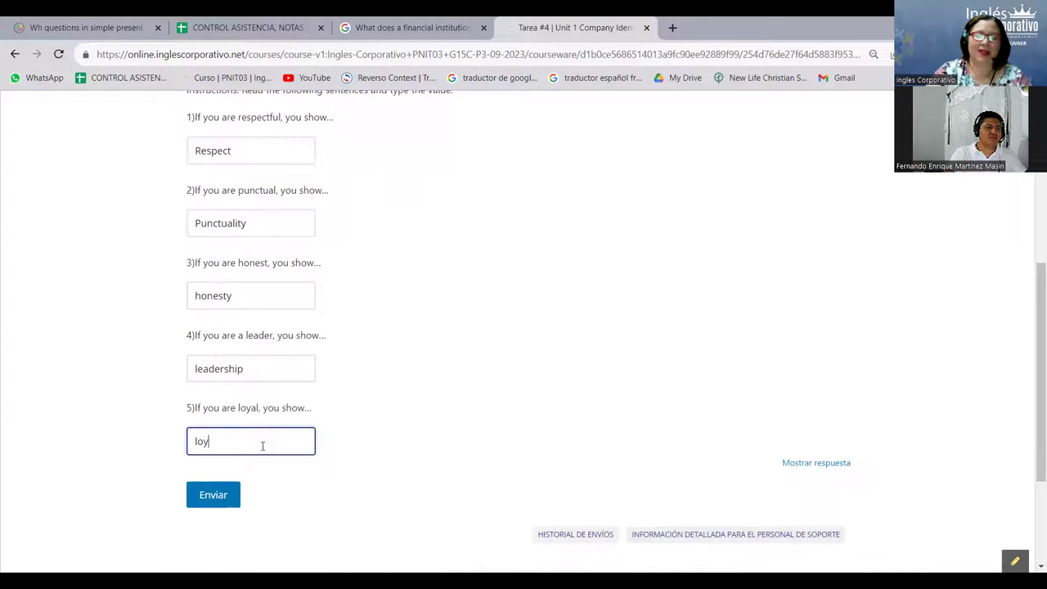
pyautogui.write('alty')
pyautogui.click(528, 305)
# - Change the first letters of answers 1 and 2 to lowercase so they read "respect" and "punctuality"
pyautogui.scroll(2, 529, 306)
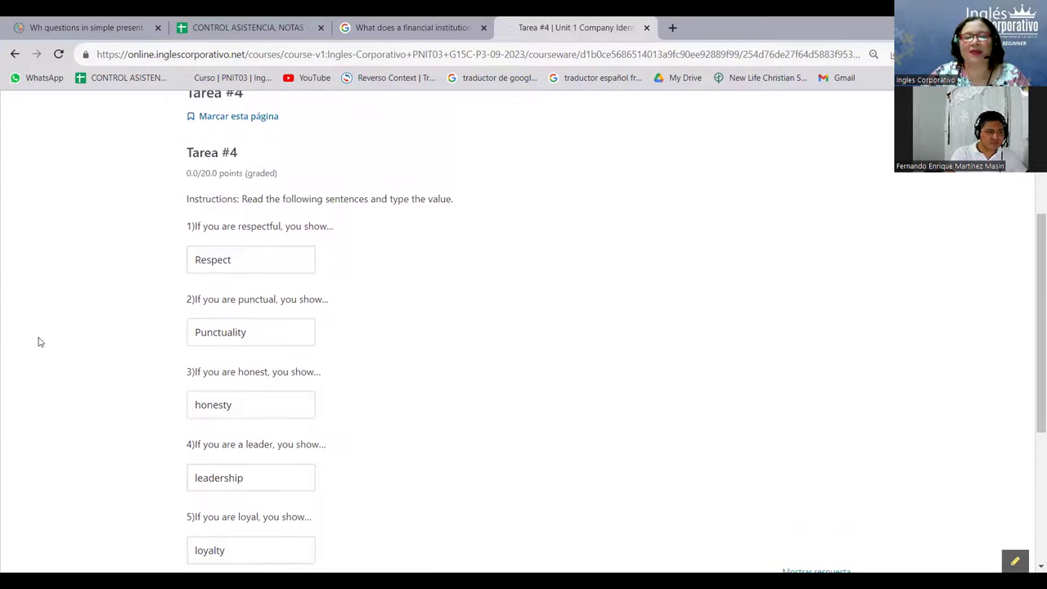
pyautogui.click(202, 260)
pyautogui.press('BackSpace')
pyautogui.write('r')
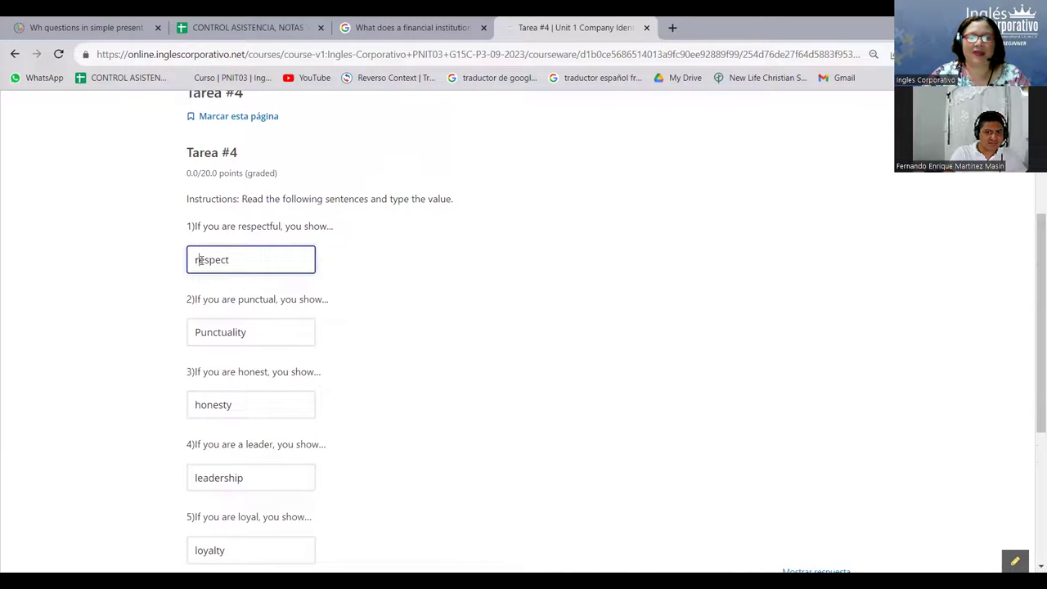
pyautogui.click(201, 331)
pyautogui.press('BackSpace')
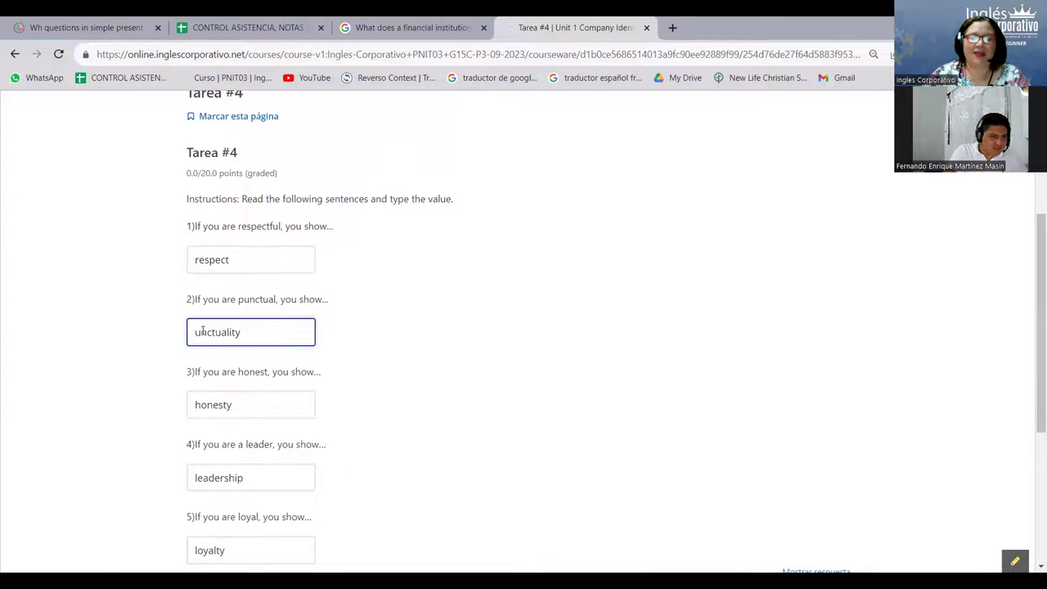
pyautogui.write('p')
pyautogui.press('Tab')
pyautogui.press('Tab')
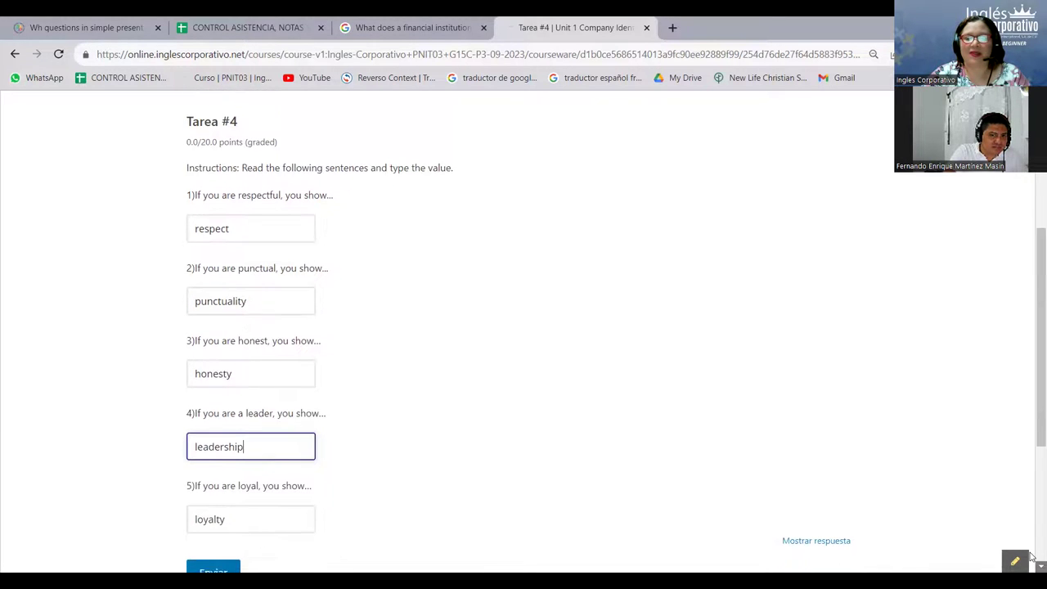
# - Submit the completed answers of Tarea #4 for grading
pyautogui.scroll(-1, 1031, 557)
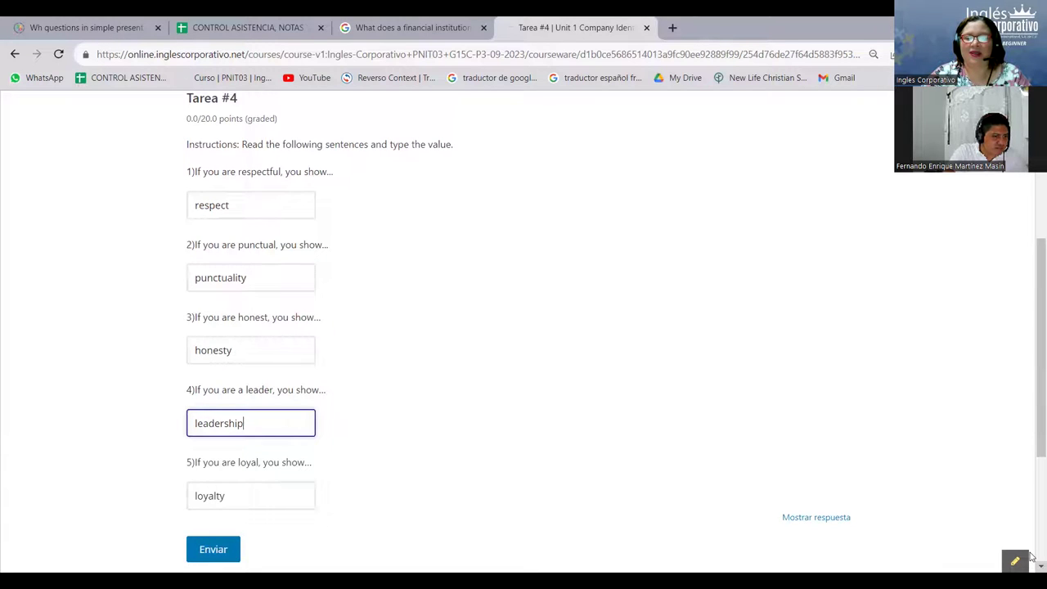
pyautogui.scroll(-1, 1031, 557)
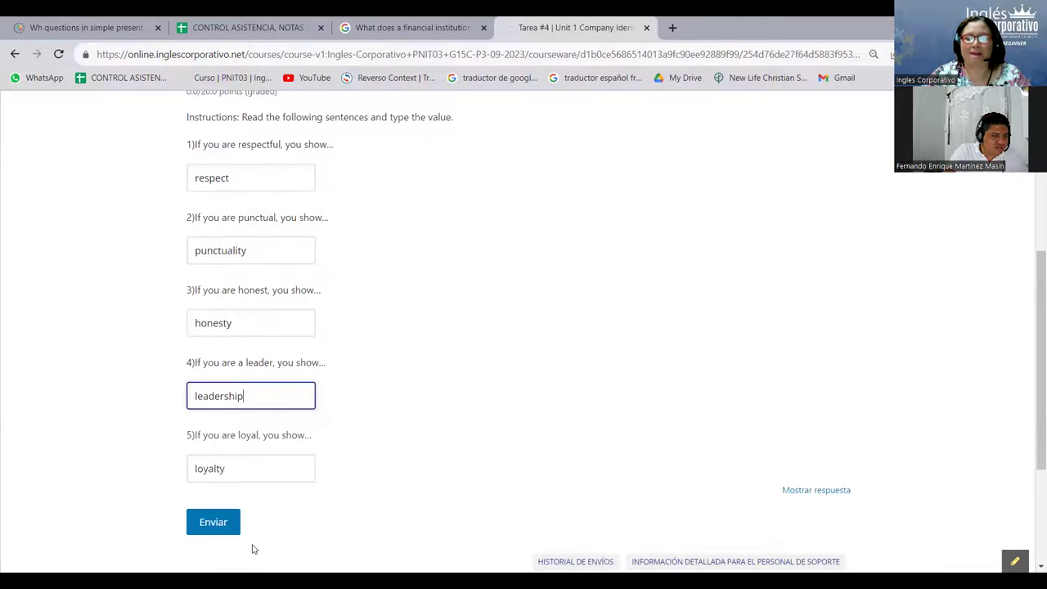
pyautogui.click(215, 530)
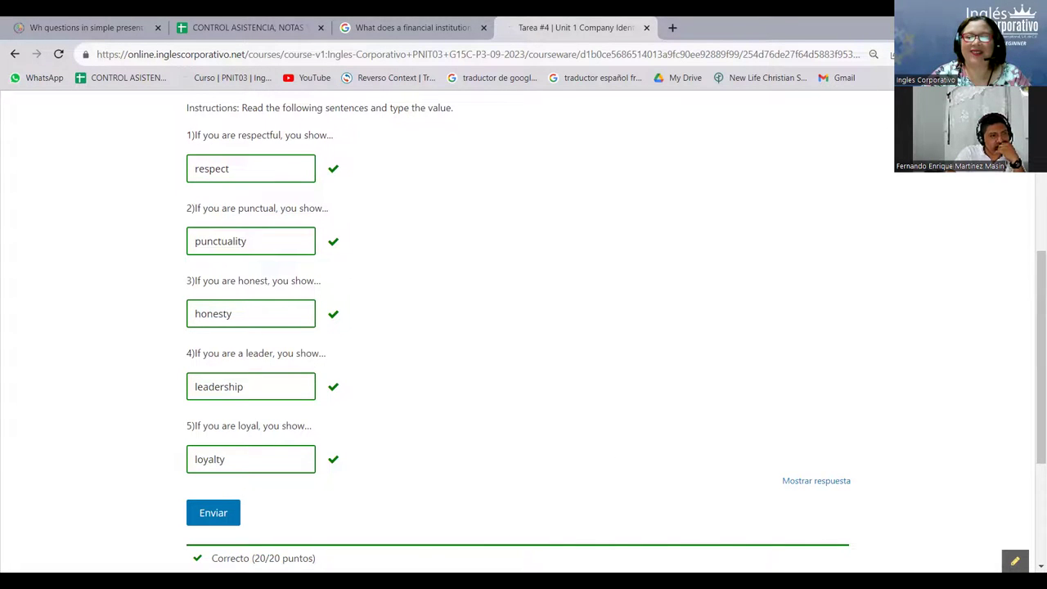
# - Open Tarea #5 and go to its true-or-false statements about the passive
pyautogui.scroll(2, 524, 327)
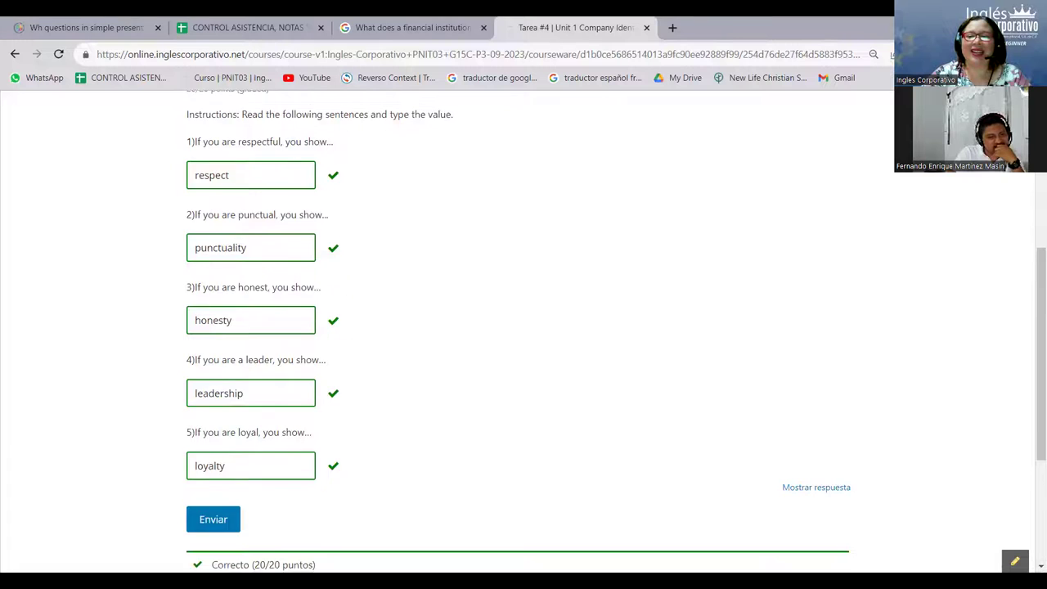
pyautogui.scroll(2, 921, 200)
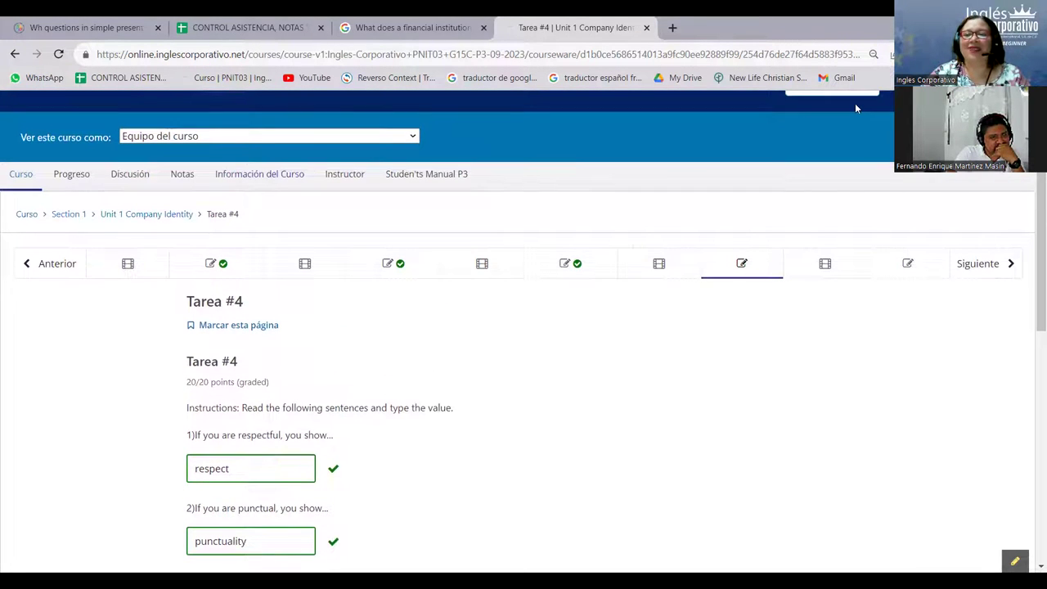
pyautogui.click(907, 263)
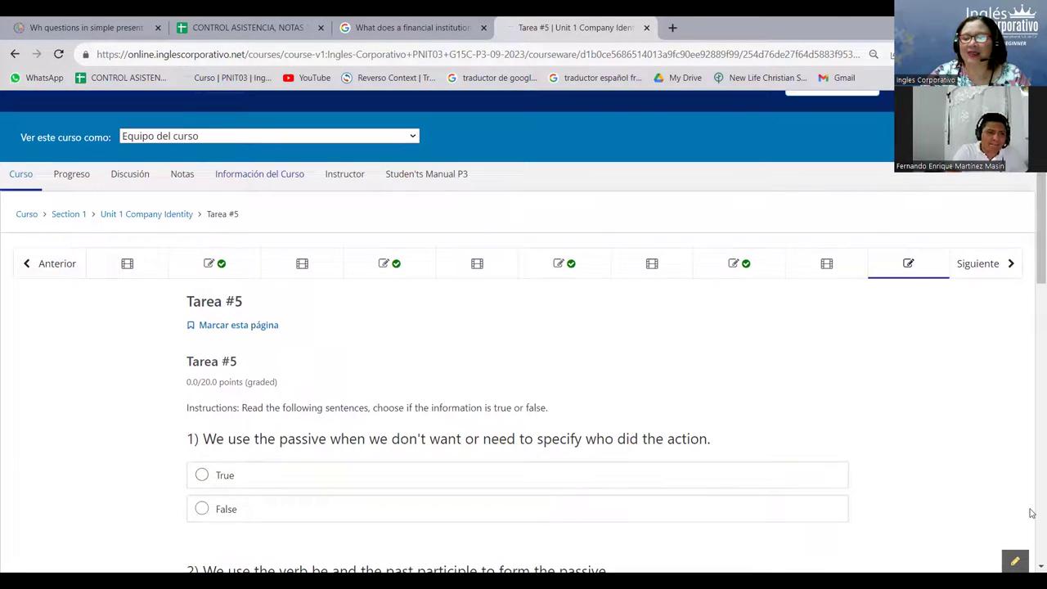
pyautogui.scroll(-2, 754, 376)
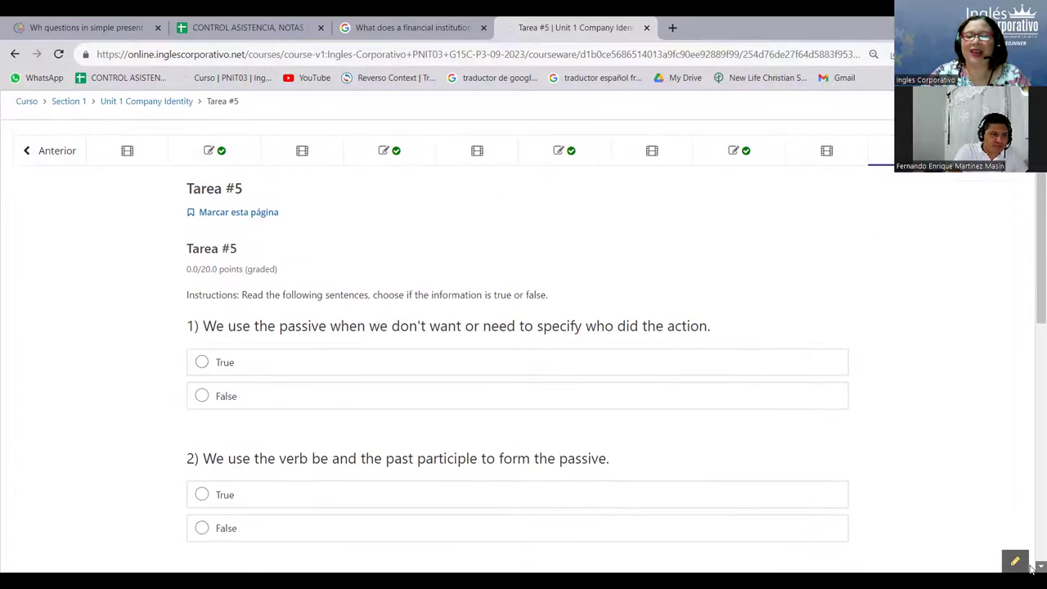